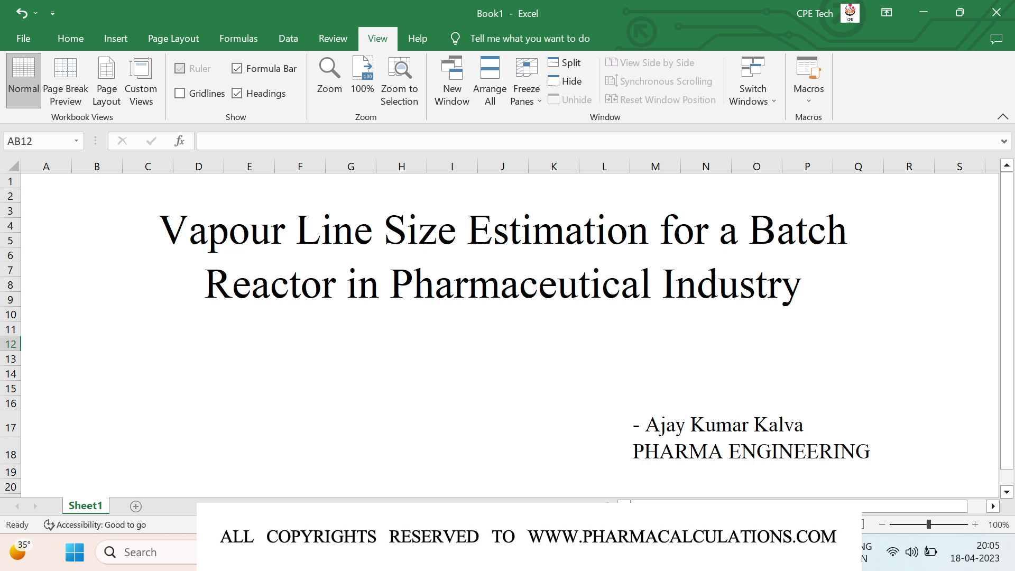
# Step: Bring the Chrome window showing the Google home page in front of the Excel workbook
pyautogui.click(742, 552)
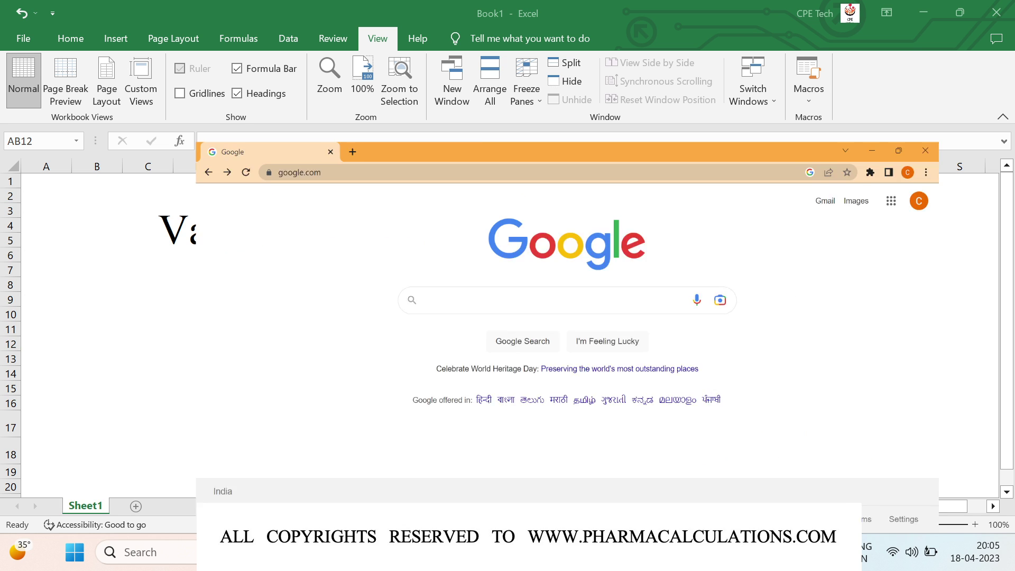
# Step: Search 'vapor line diameter calculation' and open the Pharma Engineering '[HOW TO] Calculate required Vapour column Size' article
pyautogui.click(380, 209)
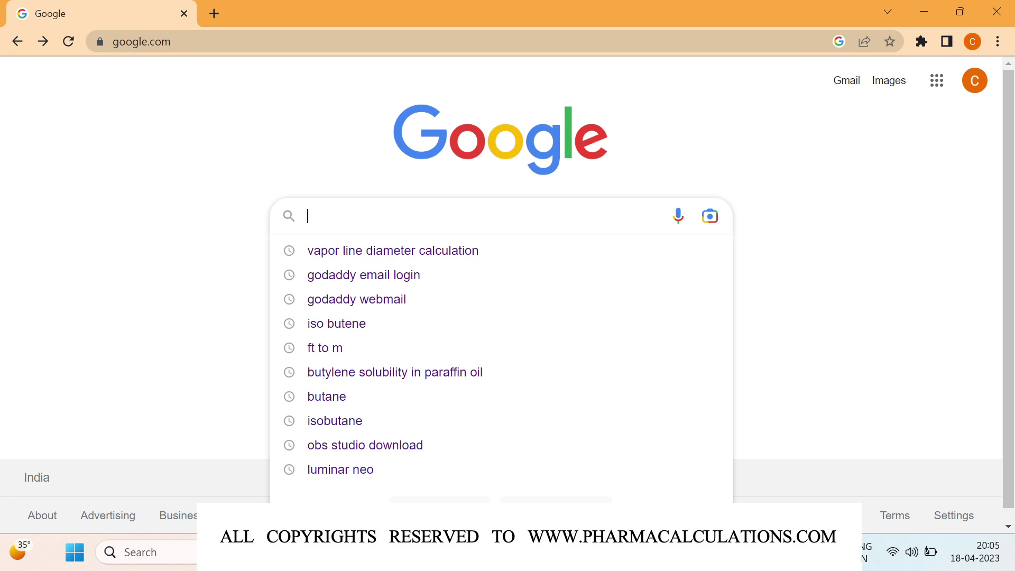
pyautogui.click(390, 256)
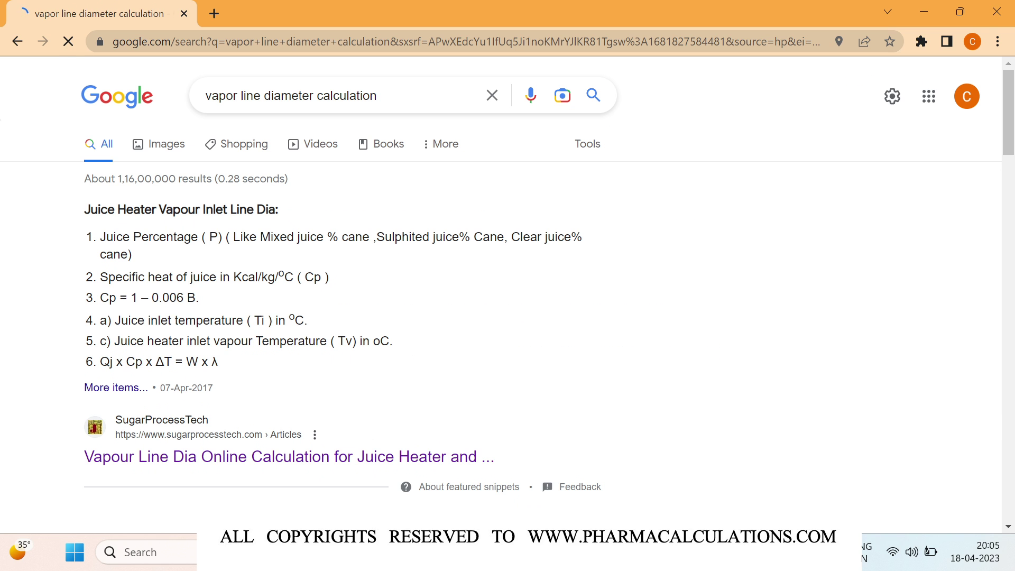
pyautogui.scroll(-5, 346, 341)
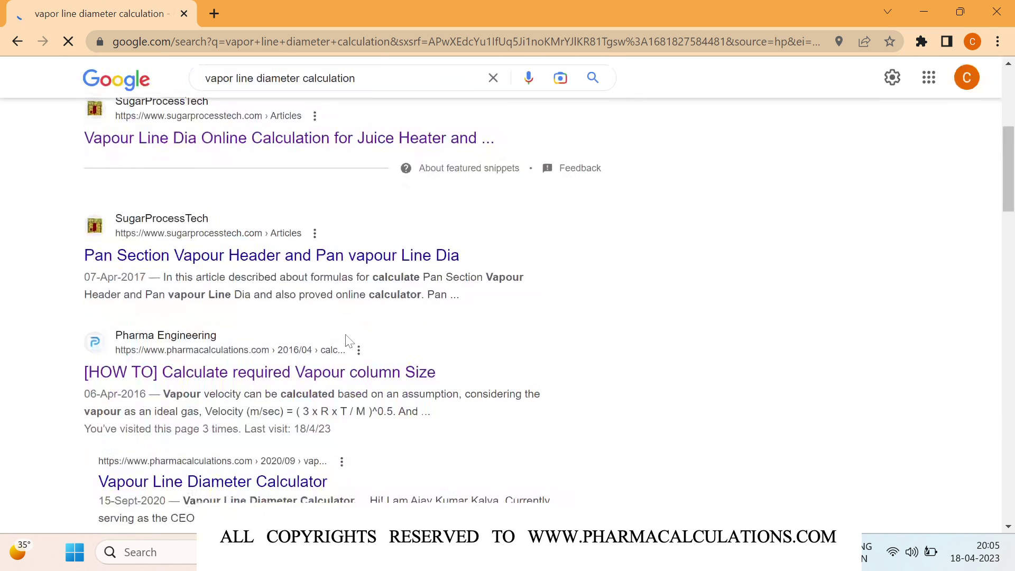
pyautogui.click(294, 379)
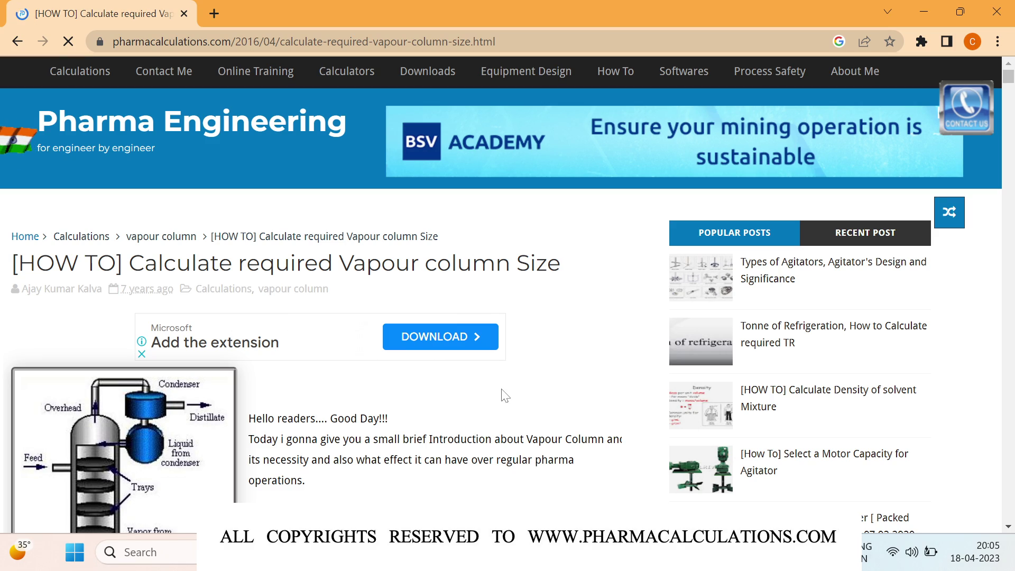
# Step: Read down to the boil-up formula V = W x (359/M) x (1/60), then minimize the browser
pyautogui.scroll(-10, 504, 394)
pyautogui.scroll(-15, 503, 394)
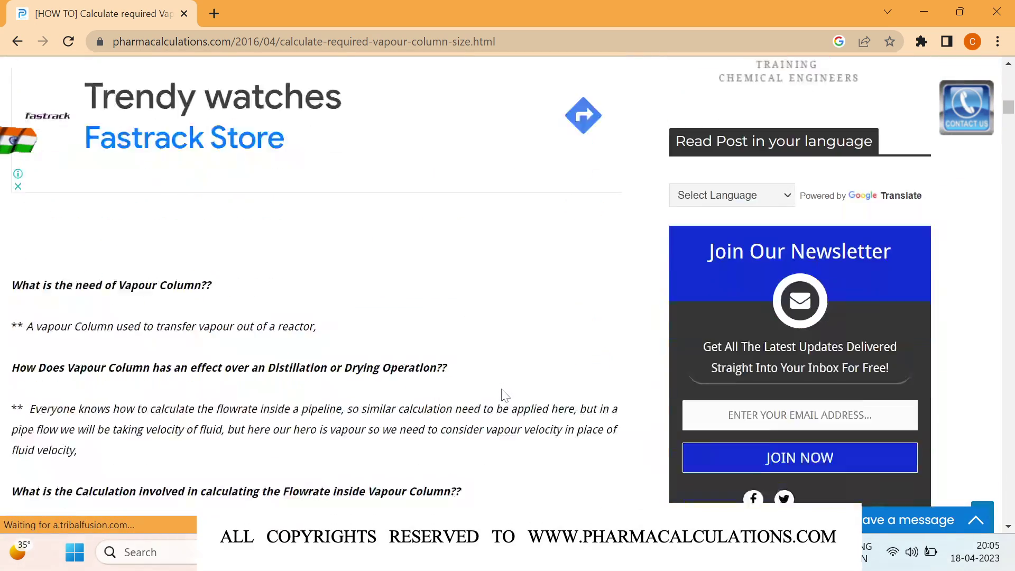
pyautogui.scroll(-10, 504, 394)
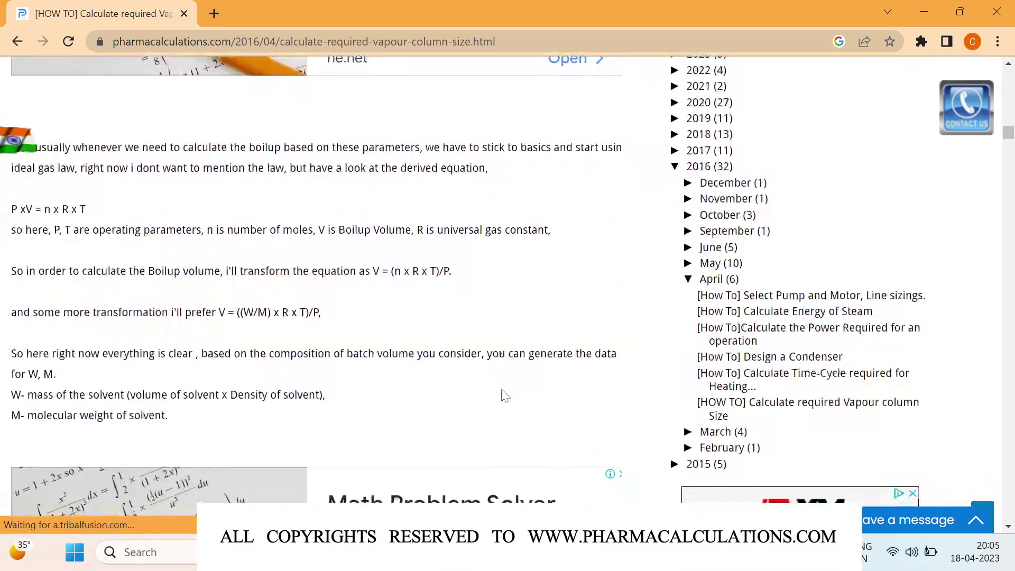
pyautogui.scroll(-6, 503, 394)
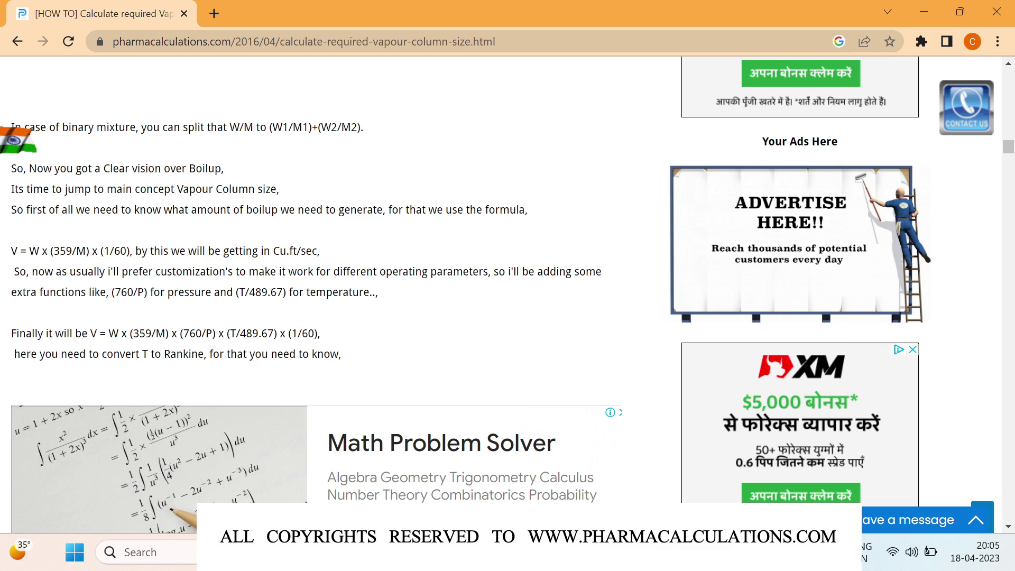
pyautogui.click(924, 7)
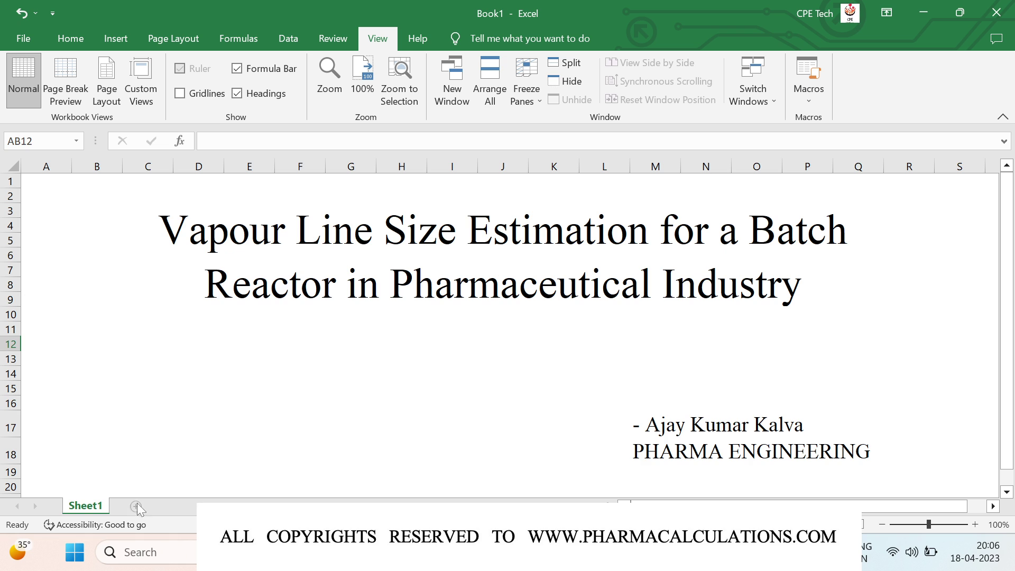
# Step: Add a new Sheet2 and set all of its cells to Times New Roman
pyautogui.click(136, 506)
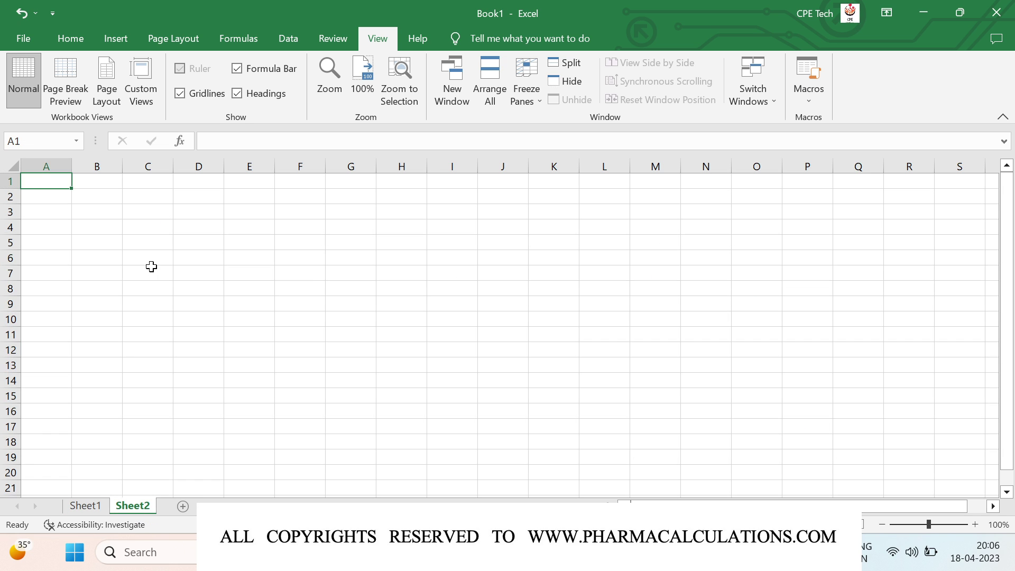
pyautogui.click(12, 166)
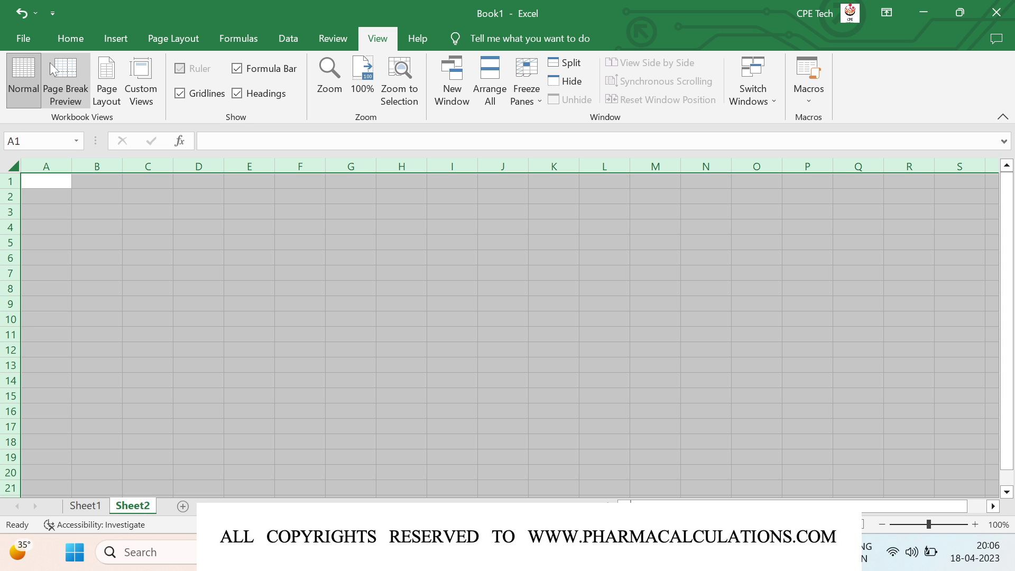
pyautogui.click(70, 38)
pyautogui.click(121, 69)
pyautogui.write('Times New Roman')
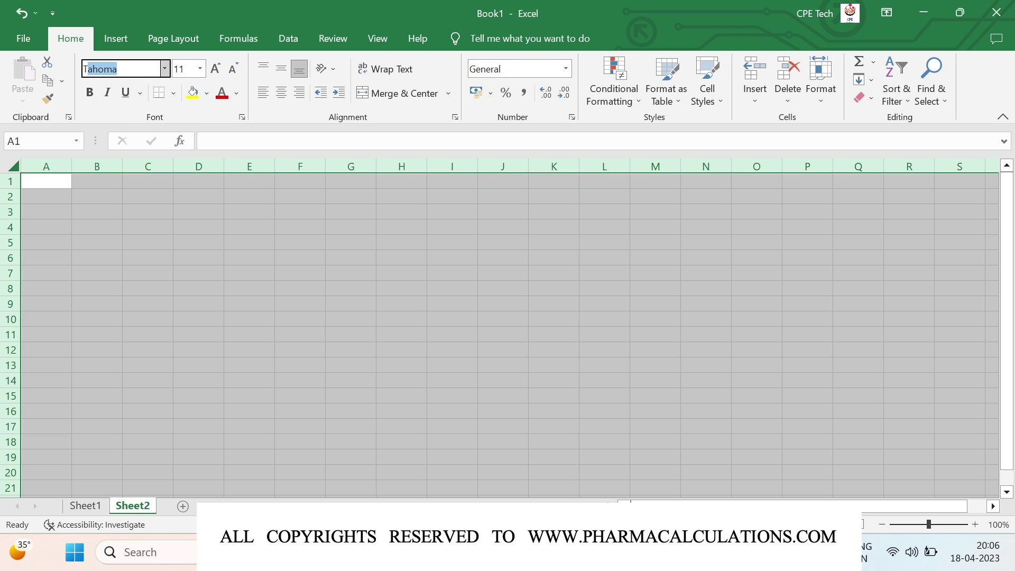
pyautogui.press('Return')
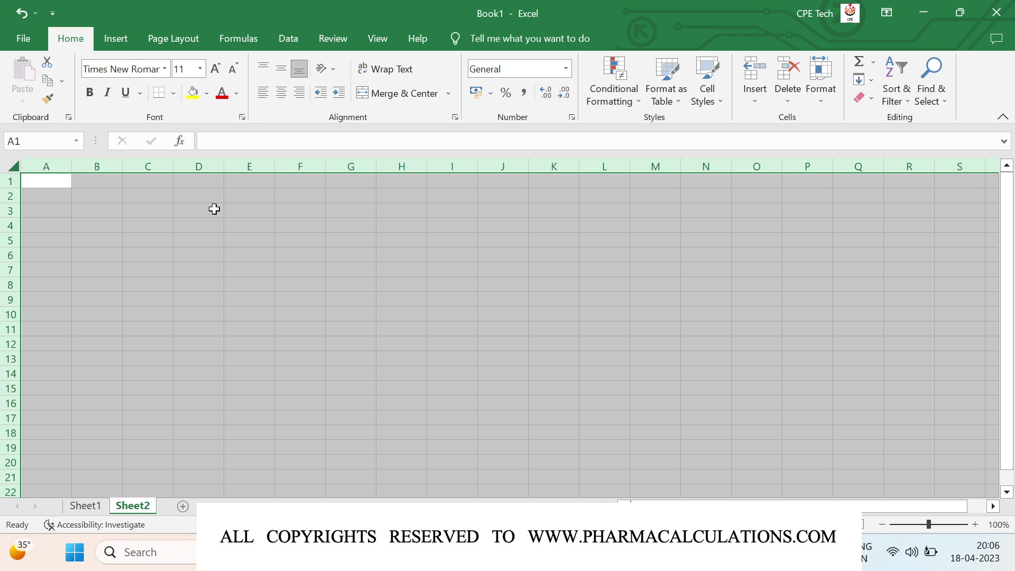
pyautogui.click(190, 223)
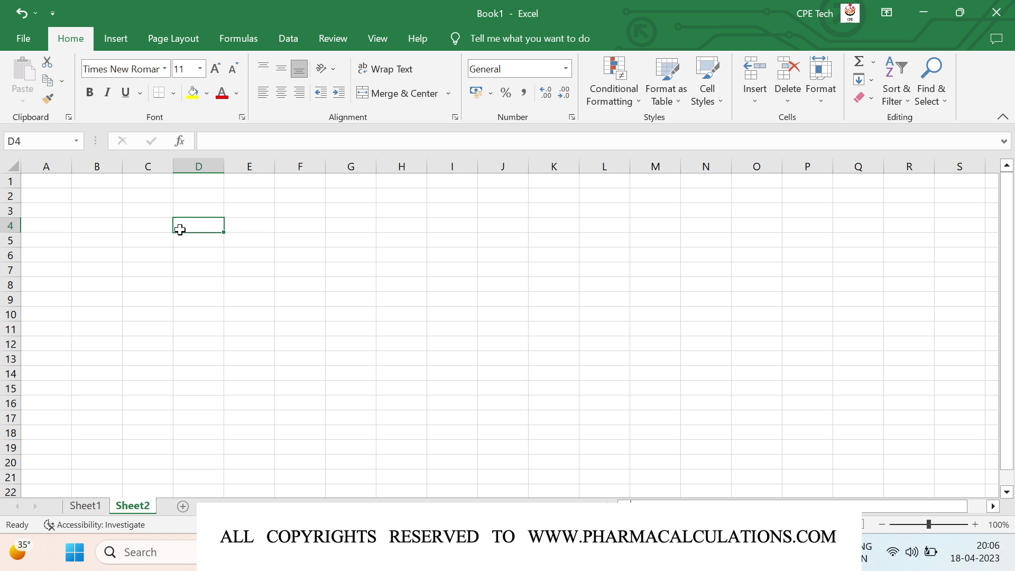
# Step: Enter 'Boil-up rate', 750 and 'L/hr' across row 4 starting at C4
pyautogui.click(151, 225)
pyautogui.write('Boil')
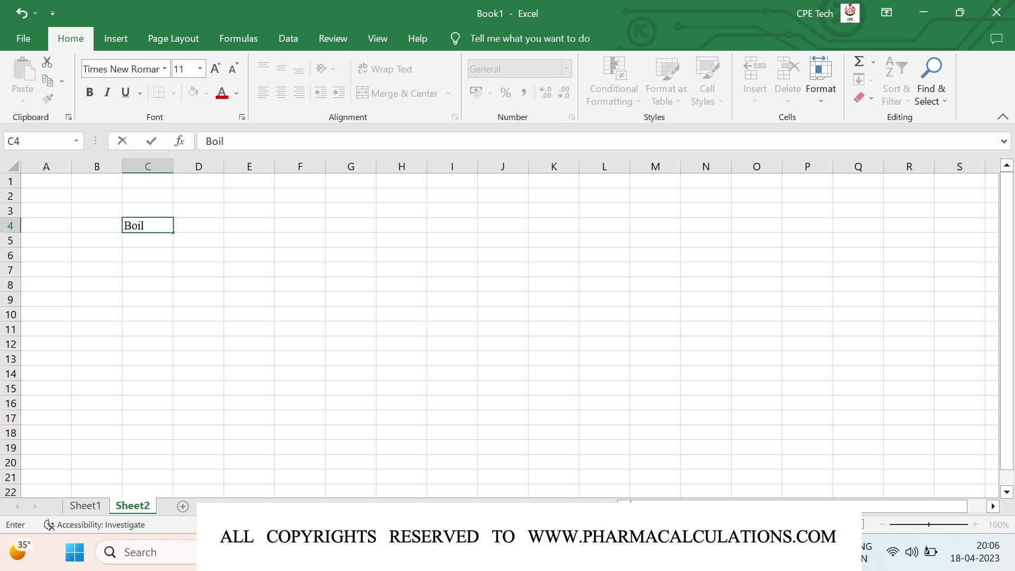
pyautogui.write('-up rate')
pyautogui.press('Tab')
pyautogui.press('Tab')
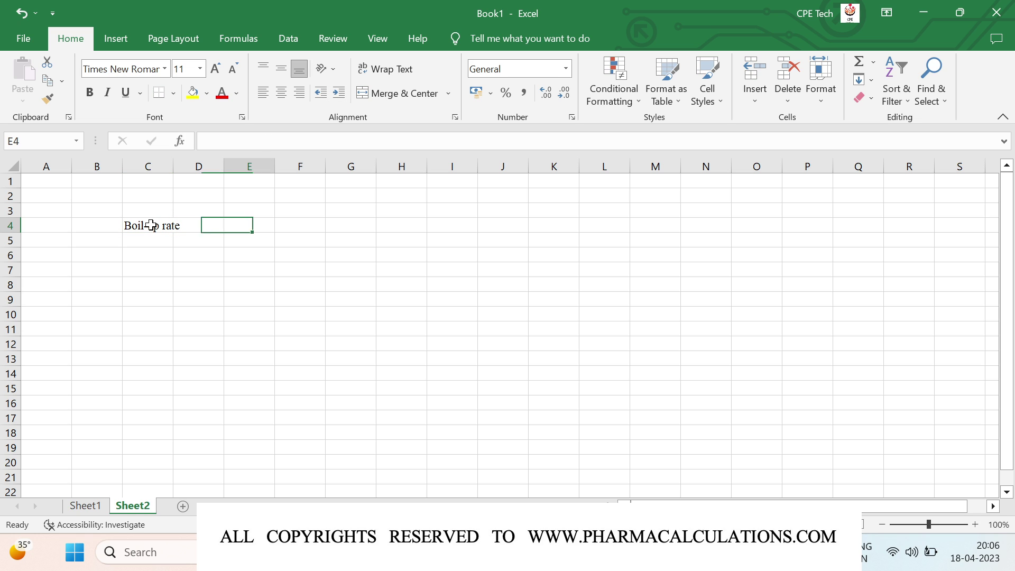
pyautogui.write('750')
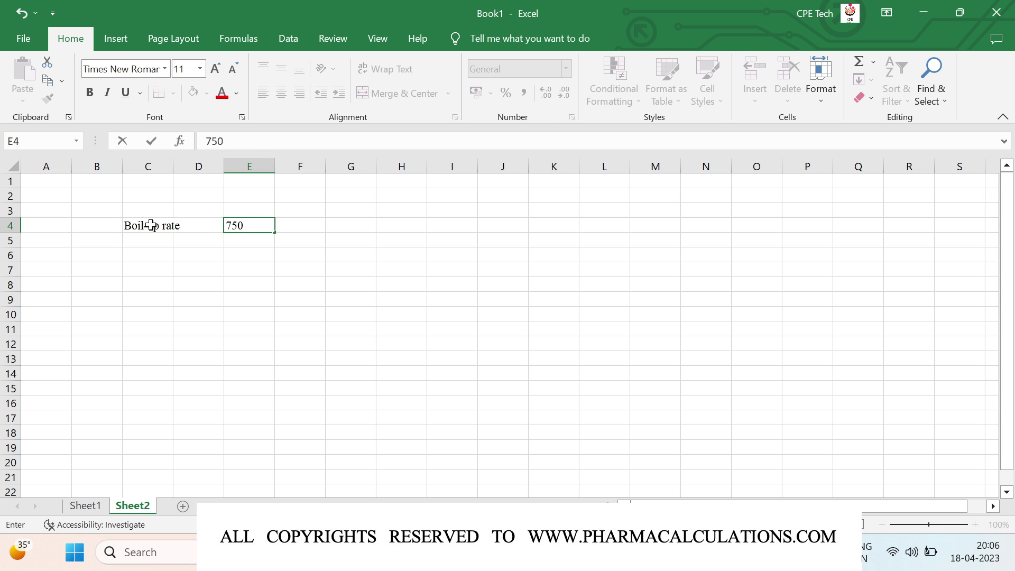
pyautogui.press('Tab')
pyautogui.write('L/hr')
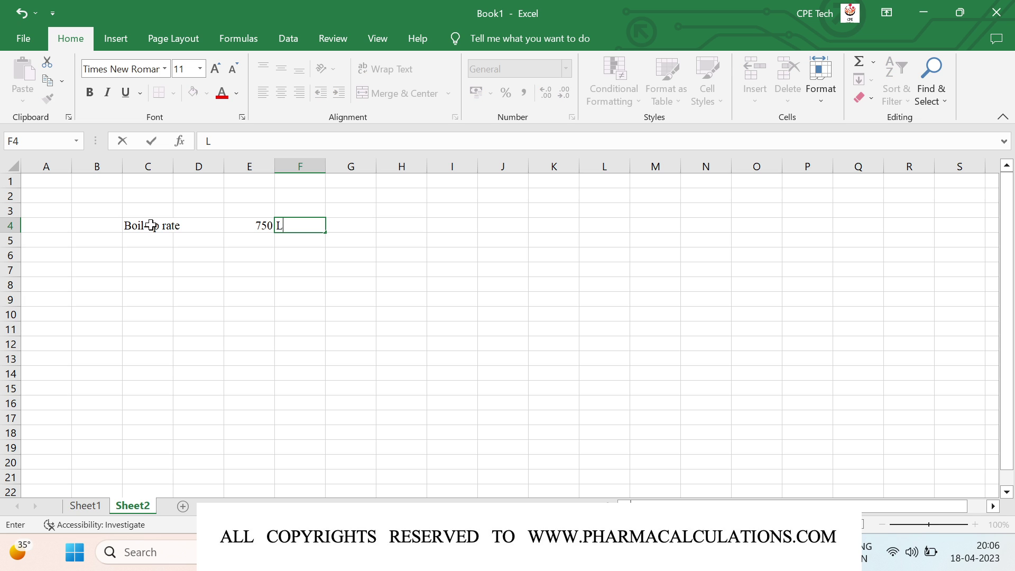
pyautogui.press('Return')
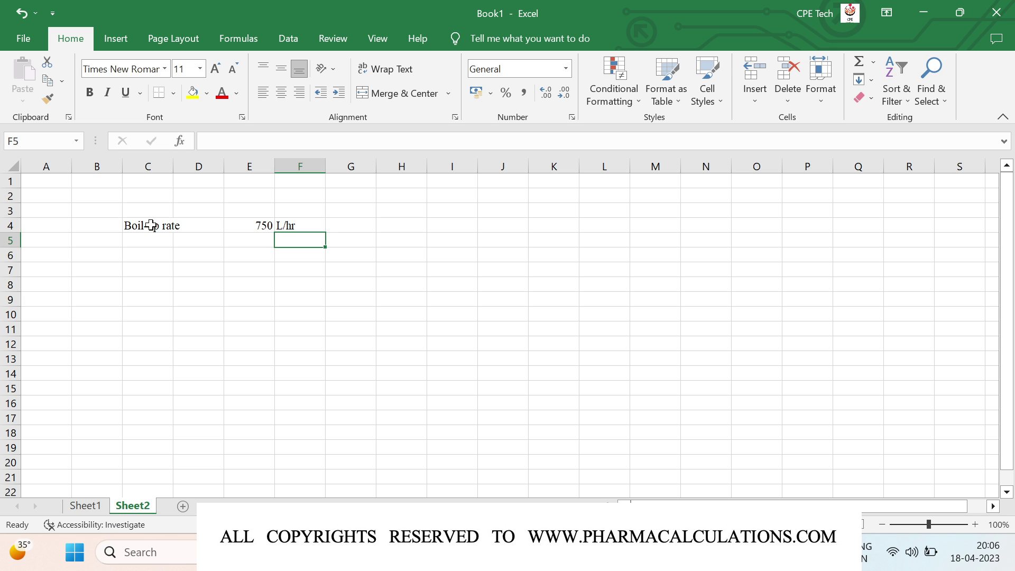
pyautogui.press('Left')
pyautogui.press('Left')
pyautogui.press('Left')
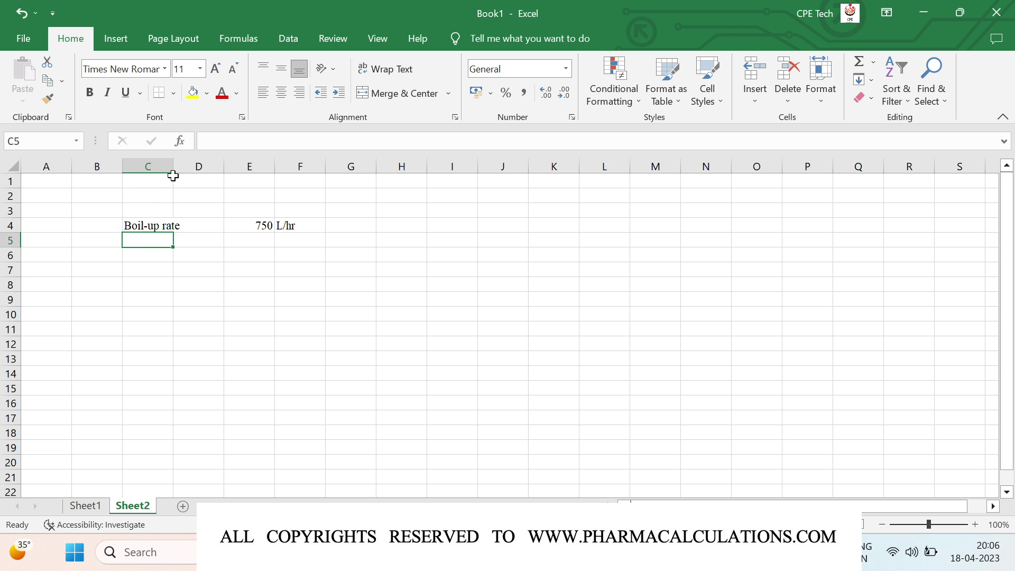
# Step: Autofit column C, delete the empty column D, and centre column D both ways
pyautogui.doubleClick(172, 167)
pyautogui.click(200, 169)
pyautogui.hotkey('ctrl', '-')
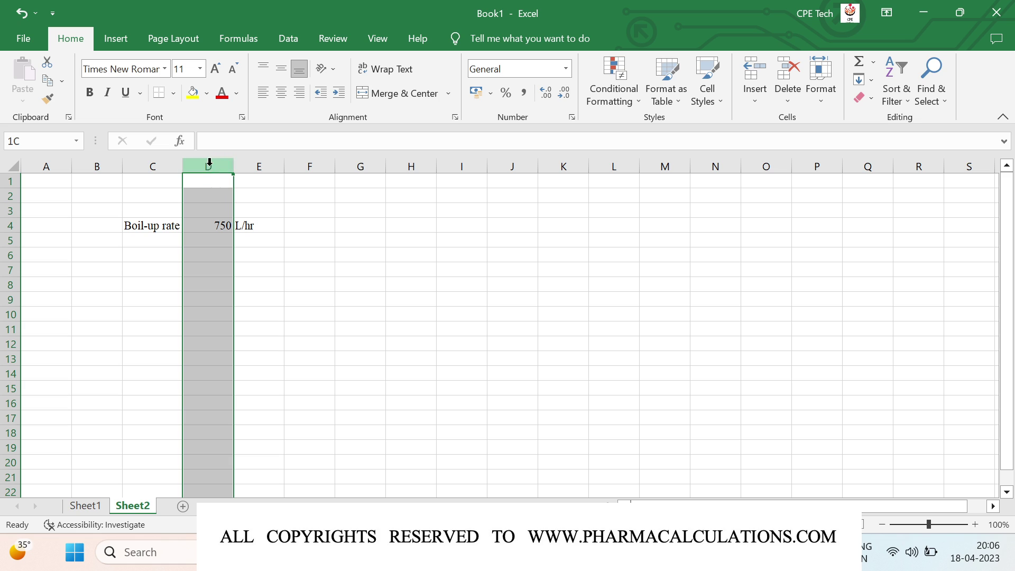
pyautogui.click(281, 68)
pyautogui.click(286, 93)
pyautogui.click(140, 243)
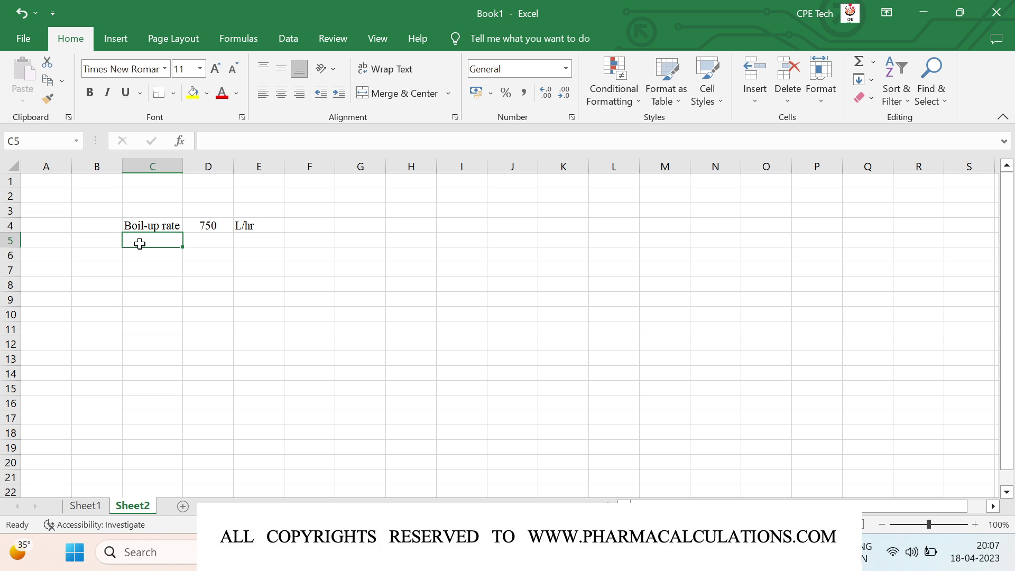
# Step: Add a Solvent row with the value Toluene
pyautogui.write('Solventy')
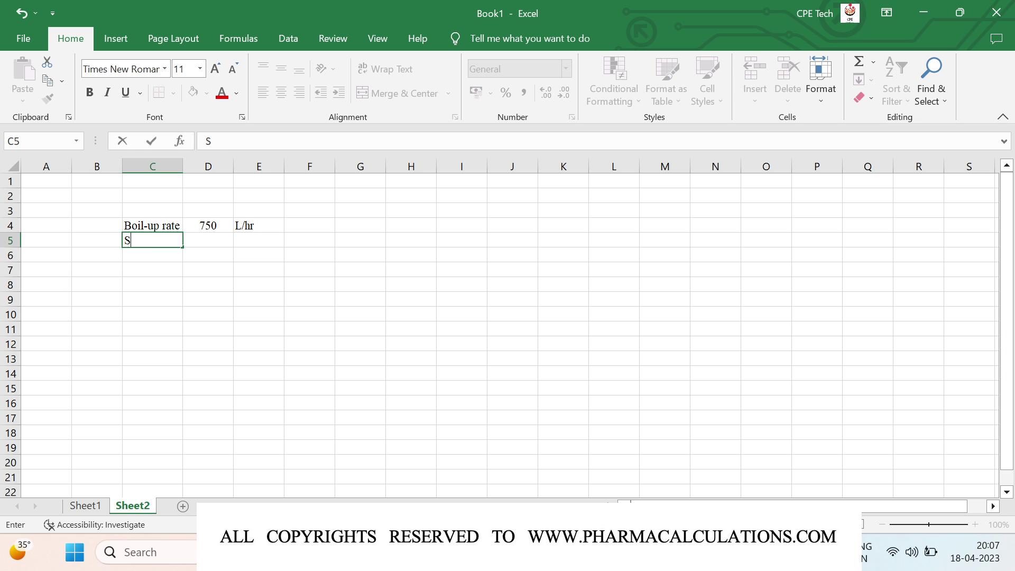
pyautogui.press('BackSpace')
pyautogui.press('Tab')
pyautogui.write('Toluene')
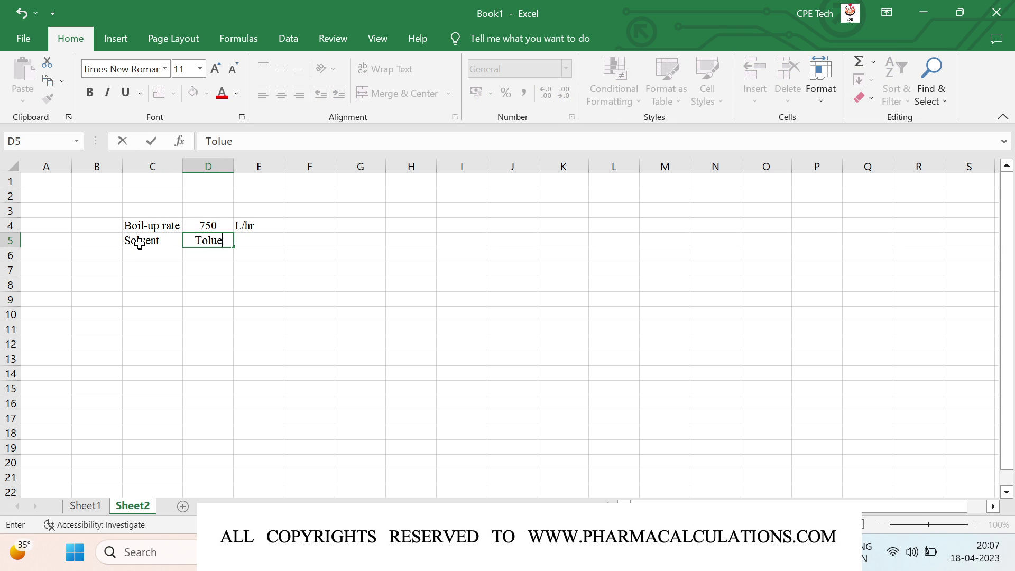
pyautogui.press('Return')
pyautogui.press('Left')
# Step: Add a Density row of 0.868 Kg/L
pyautogui.write('Density')
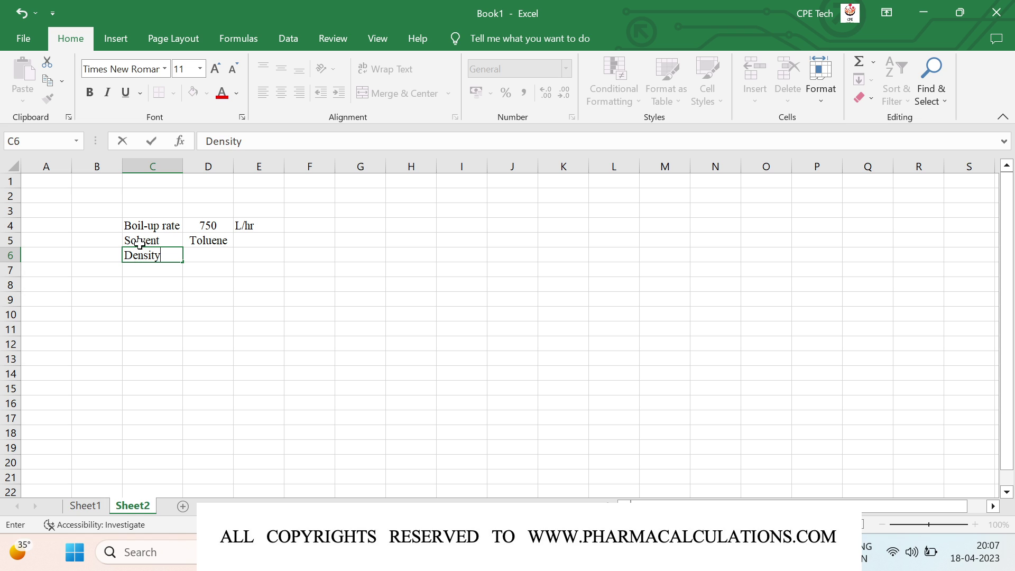
pyautogui.press('Tab')
pyautogui.write('0.868')
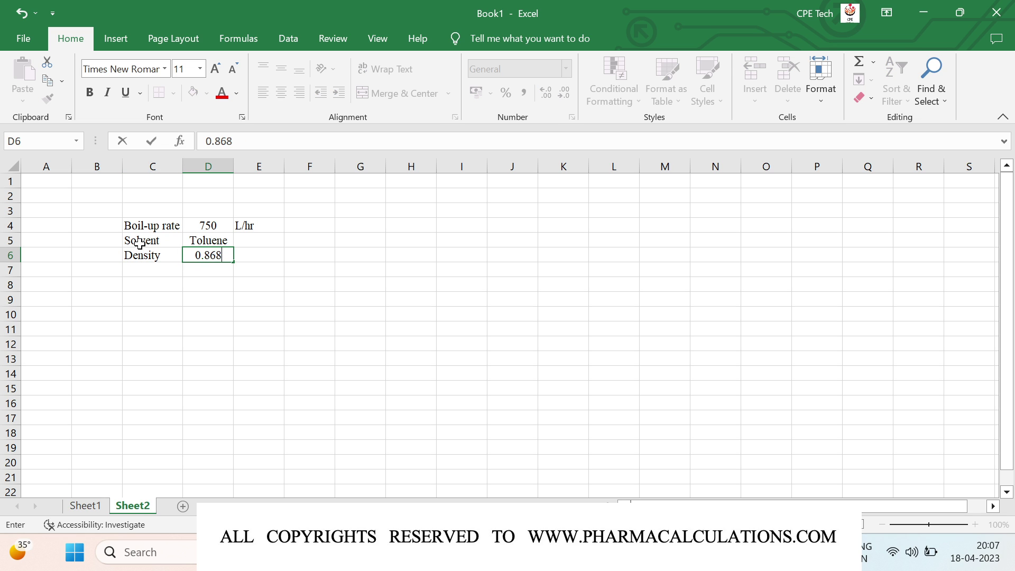
pyautogui.press('Tab')
pyautogui.write('Kg/L')
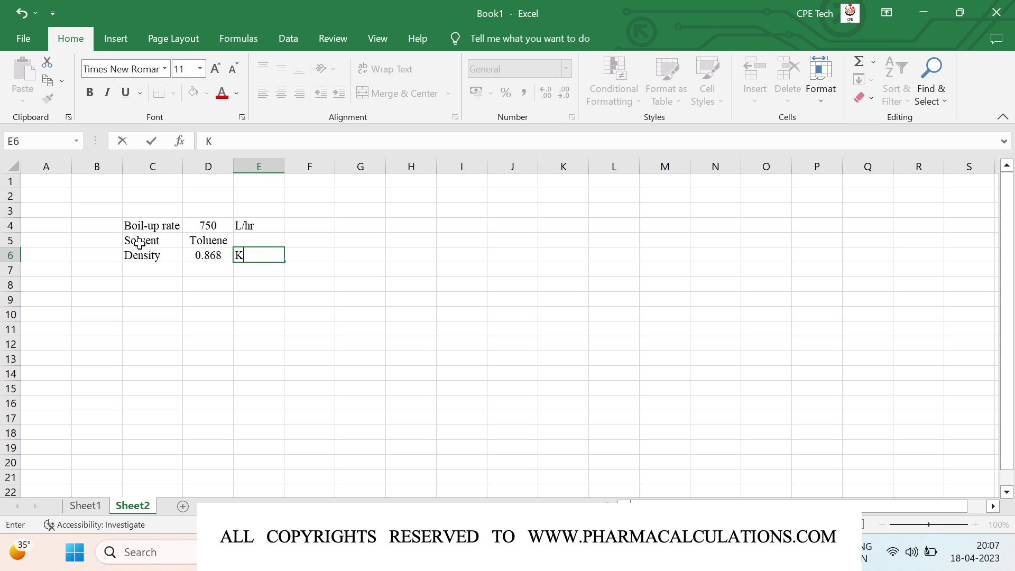
pyautogui.press('Return')
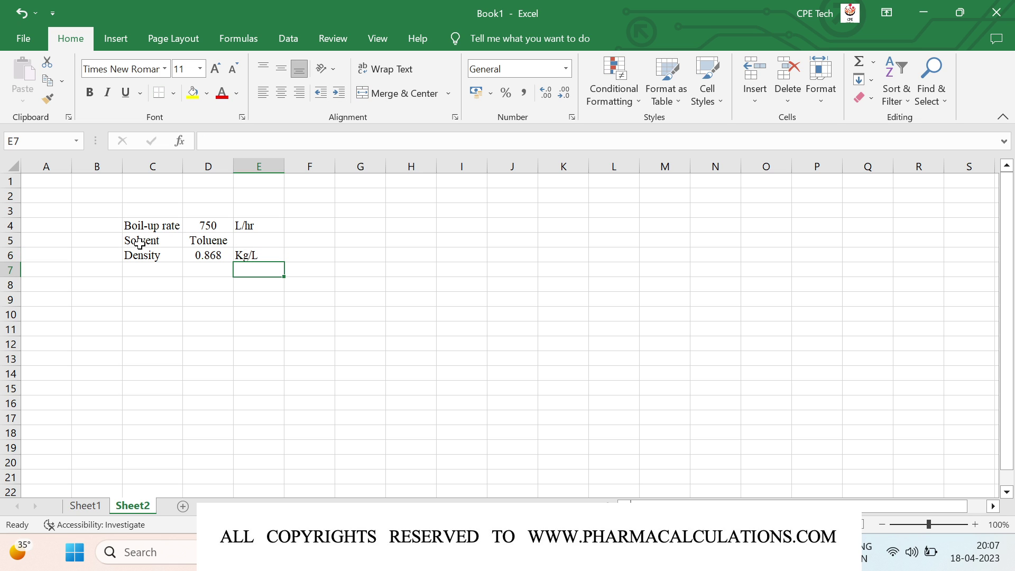
pyautogui.press('Left')
pyautogui.press('Left')
# Step: Add a 'Volumetric boilup' label in row 7 and autofit column C
pyautogui.write('Vo')
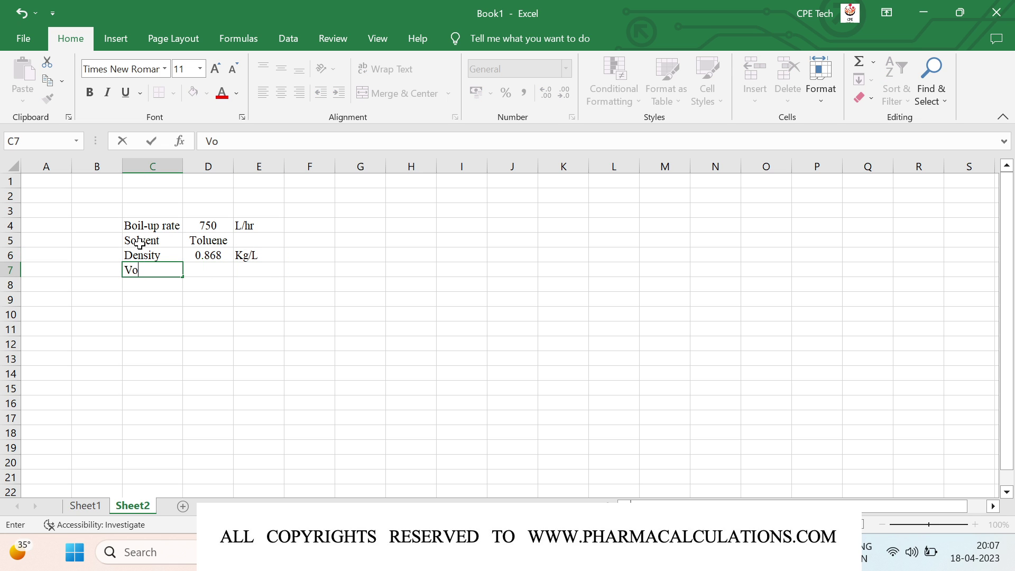
pyautogui.write('lumetric boilup')
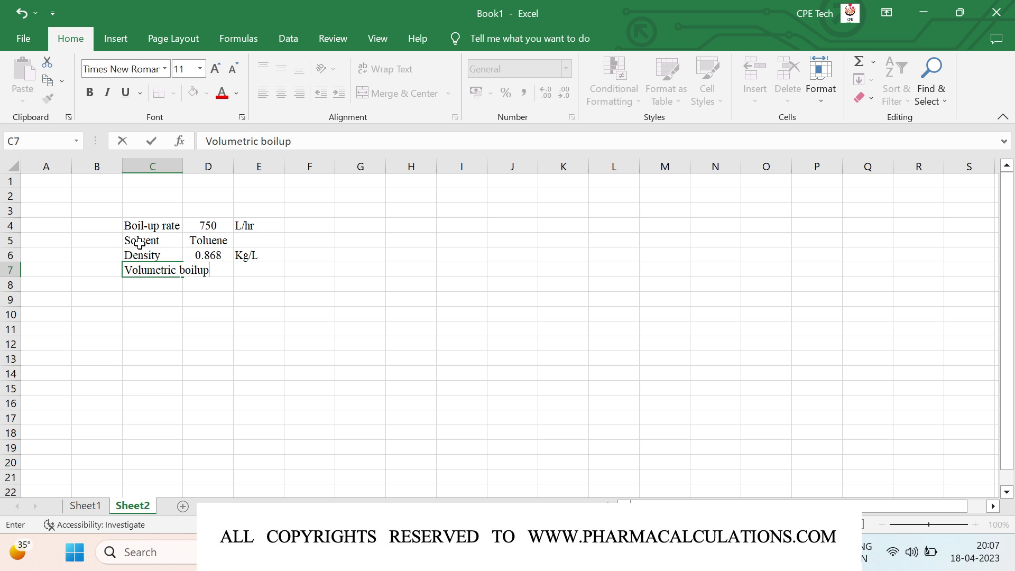
pyautogui.press('Return')
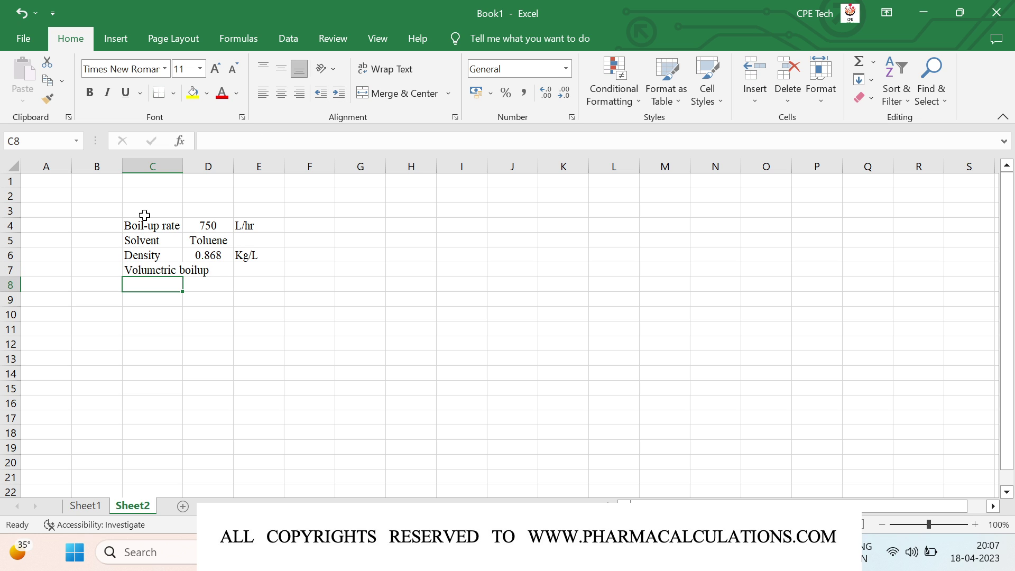
pyautogui.doubleClick(182, 159)
pyautogui.press('Up')
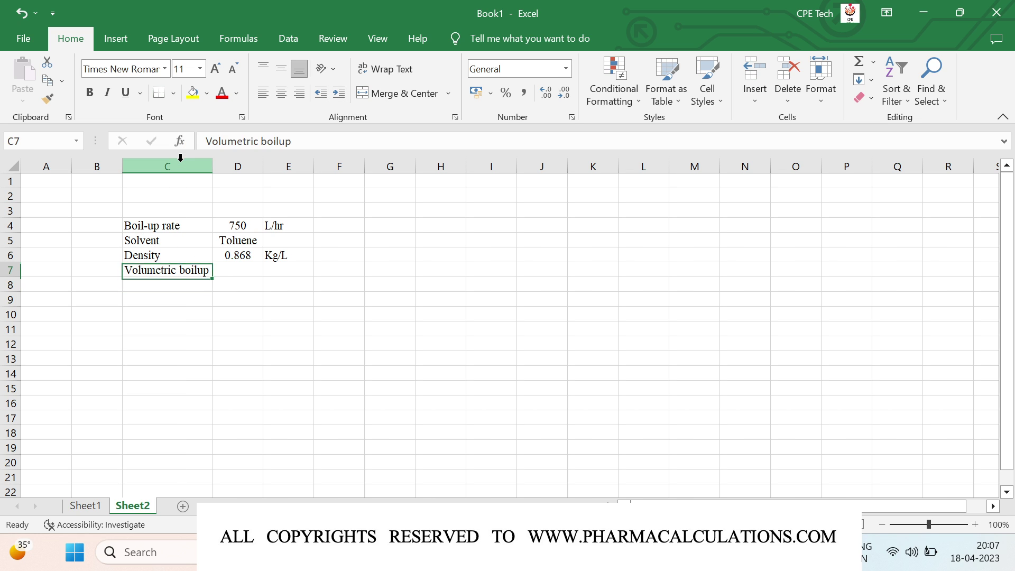
pyautogui.press('Right')
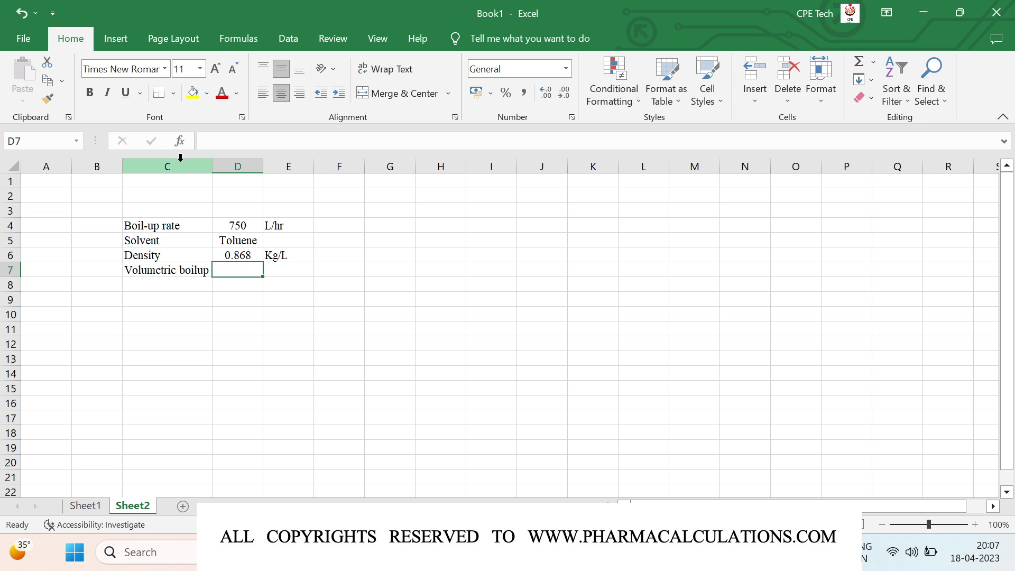
pyautogui.press('Left')
pyautogui.press('Left')
pyautogui.press('Right')
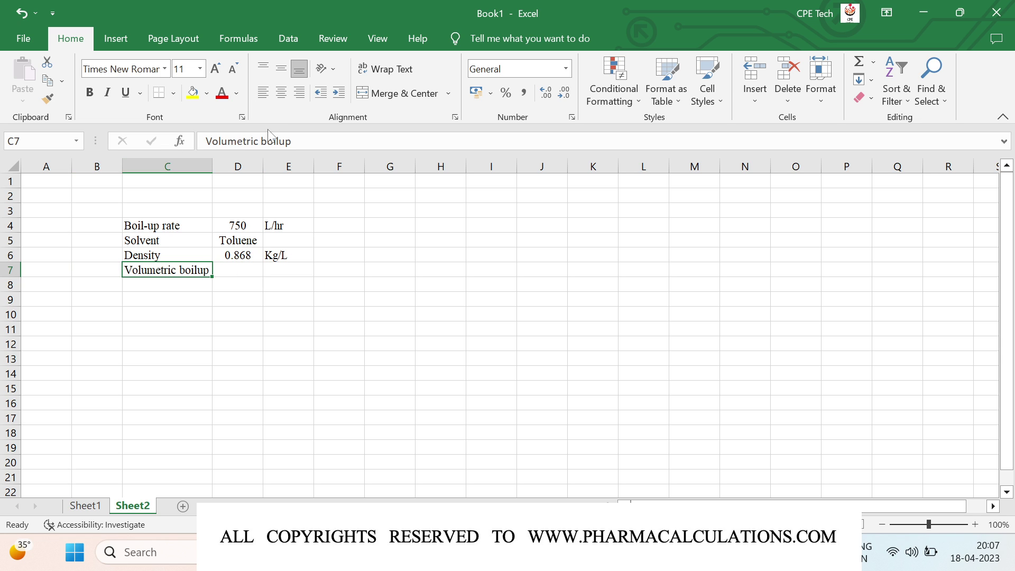
# Step: Rename the 'Volumetric boilup' label to 'Mass of boilup'
pyautogui.click(248, 140)
pyautogui.press('BackSpace')
pyautogui.press('BackSpace')
pyautogui.press('BackSpace')
pyautogui.press('BackSpace')
pyautogui.press('BackSpace')
pyautogui.press('BackSpace')
pyautogui.press('BackSpace')
pyautogui.press('BackSpace')
pyautogui.press('BackSpace')
pyautogui.press('BackSpace')
pyautogui.press('BackSpace')
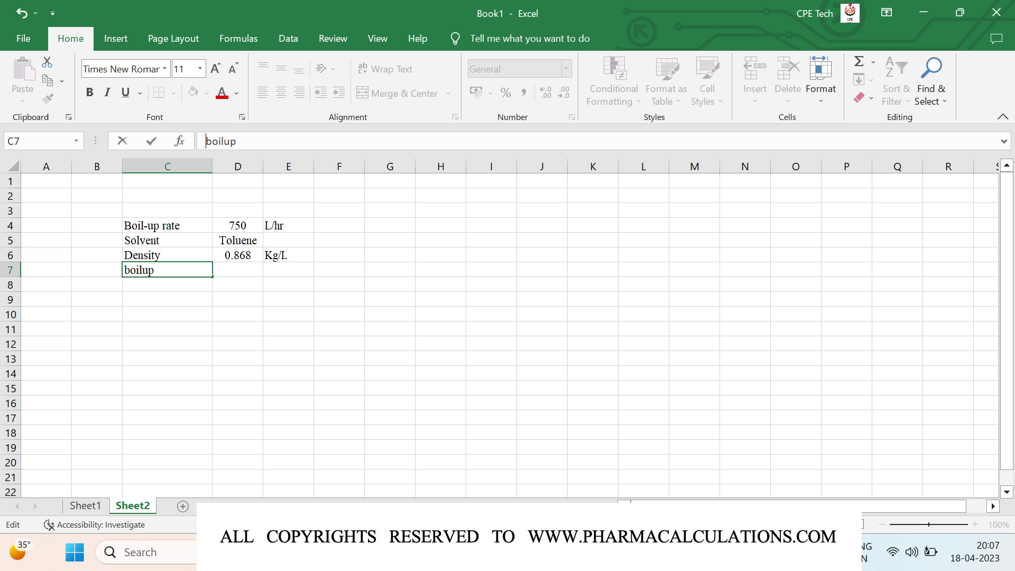
pyautogui.write('Mass ')
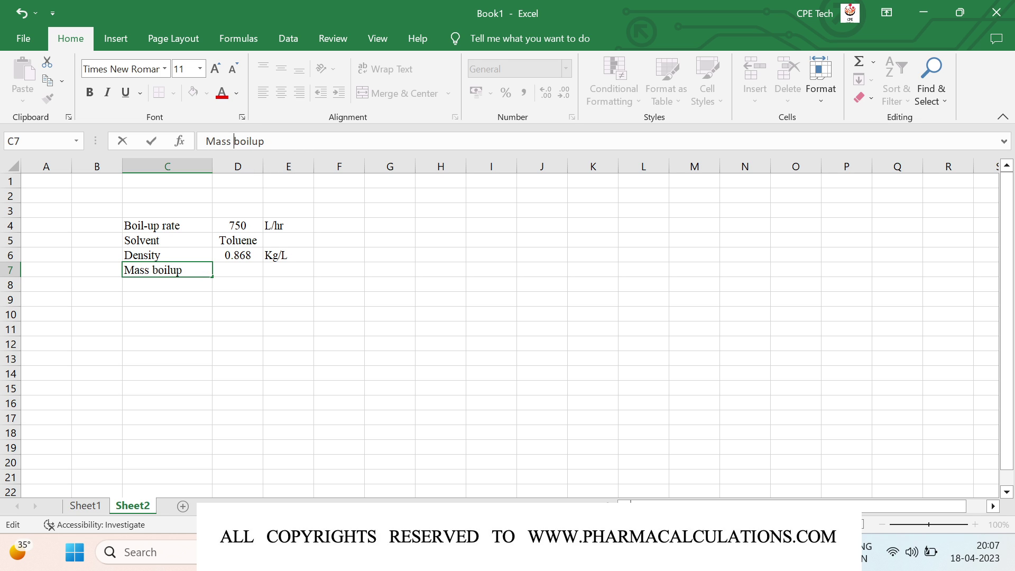
pyautogui.write('of')
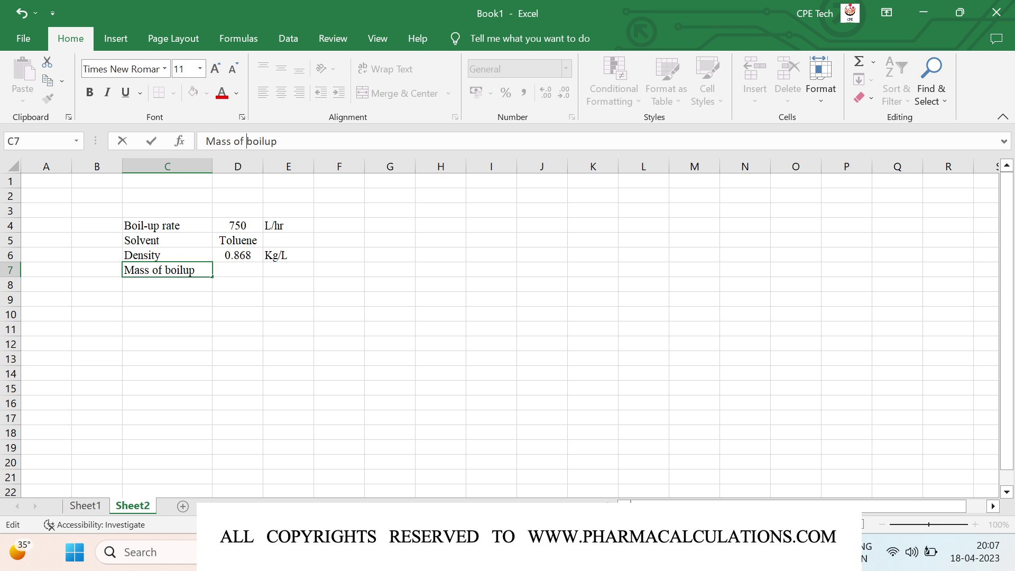
pyautogui.press('Return')
# Step: Compute Mass of boilup as =D4*D6, giving 651
pyautogui.click(238, 299)
pyautogui.click(238, 270)
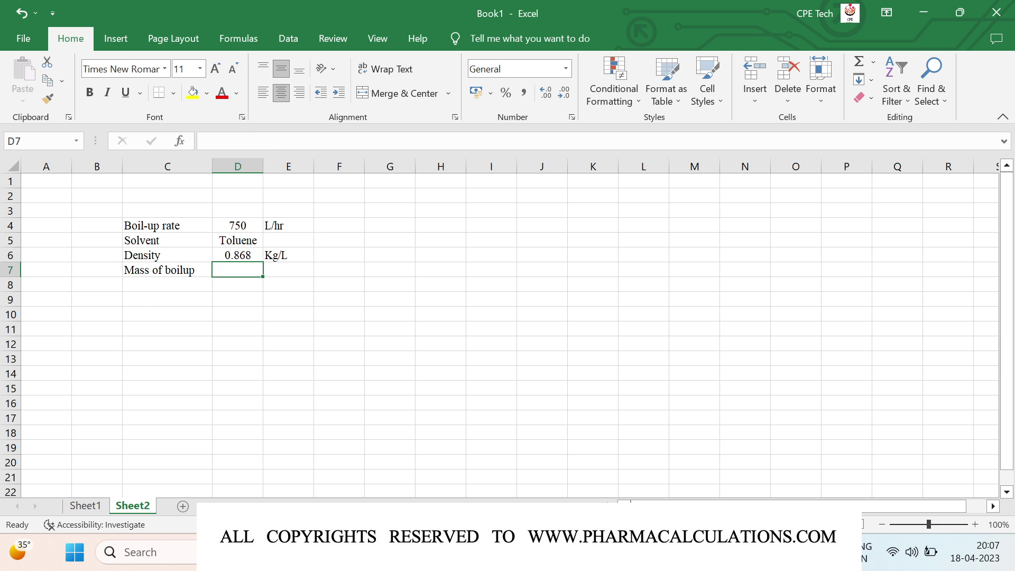
pyautogui.write('=')
pyautogui.press('Up')
pyautogui.press('Up')
pyautogui.press('Up')
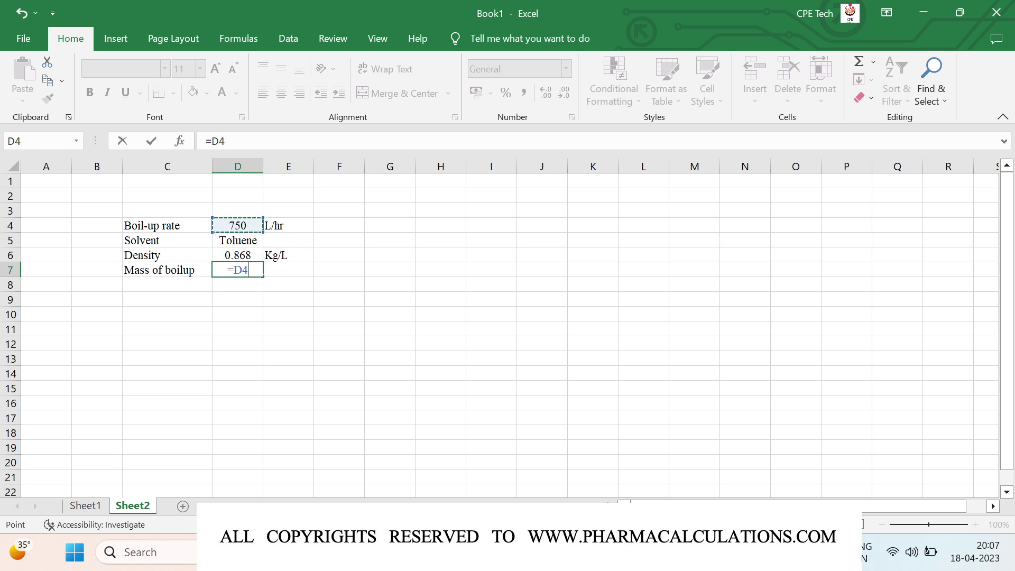
pyautogui.write('*')
pyautogui.press('Up')
pyautogui.press('Return')
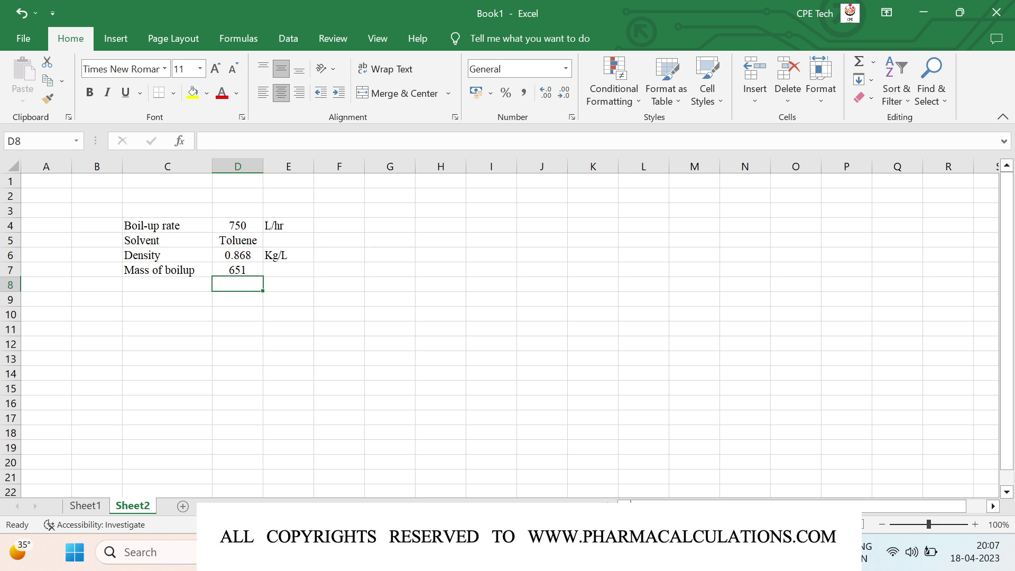
pyautogui.press('Up')
pyautogui.click(288, 270)
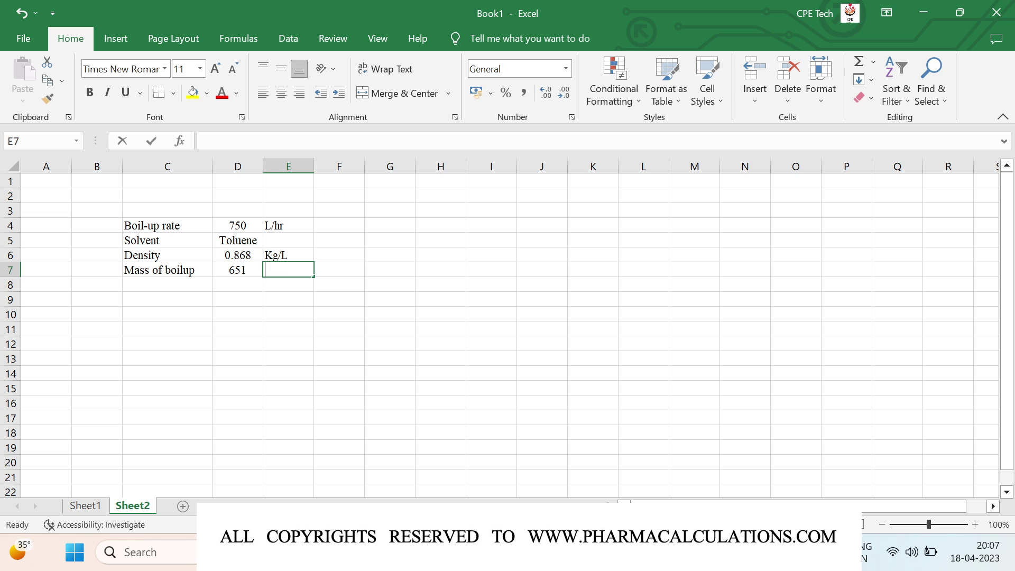
# Step: Give the mass the unit Kg/hr and add a Vacuum row of 740 mmHg
pyautogui.write('Kg/hr')
pyautogui.press('Return')
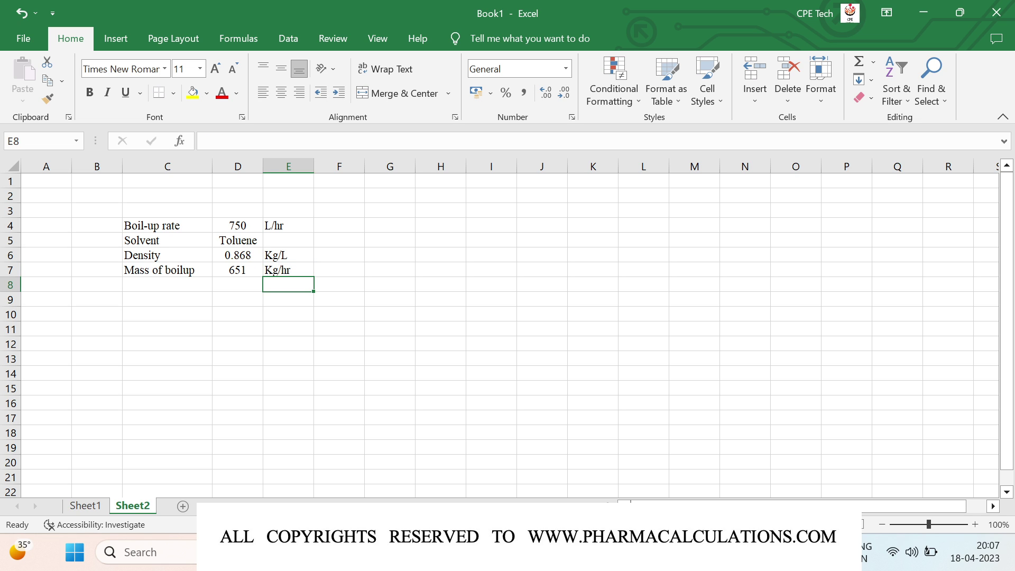
pyautogui.press('Left')
pyautogui.press('Left')
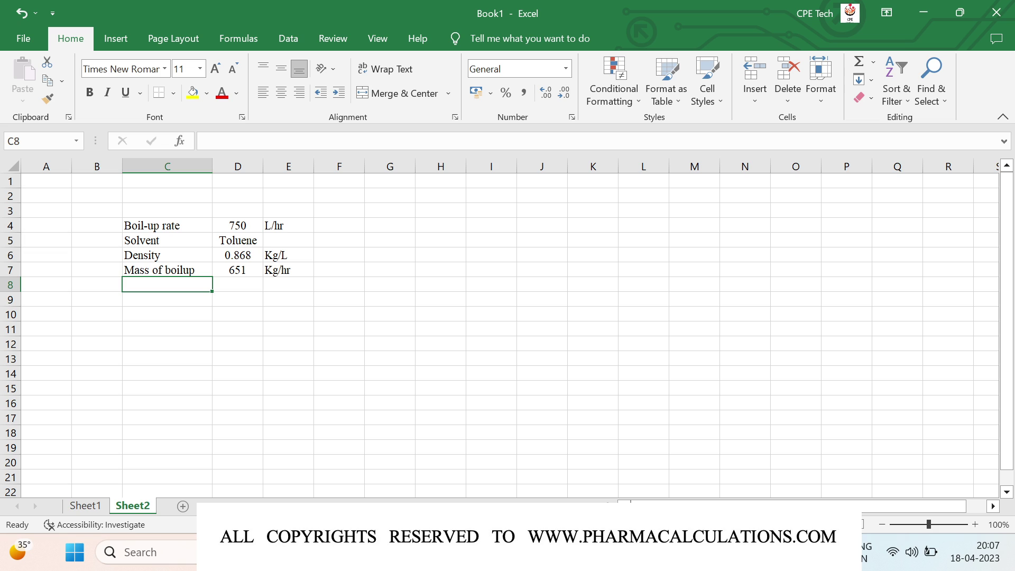
pyautogui.write('V')
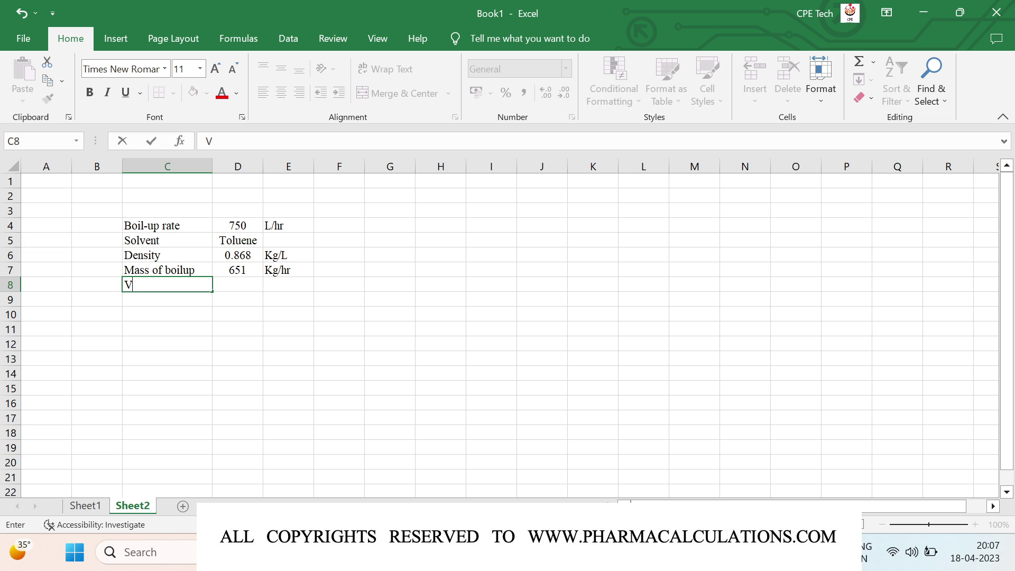
pyautogui.write('acuum')
pyautogui.click(237, 285)
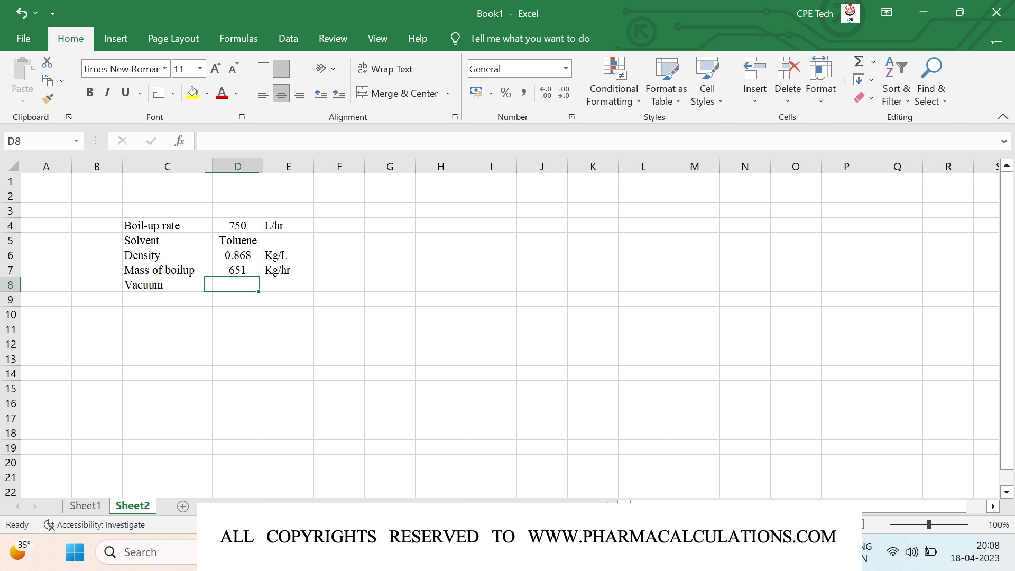
pyautogui.write('75')
pyautogui.press('BackSpace')
pyautogui.write('40')
pyautogui.press('Tab')
pyautogui.write('mmHg')
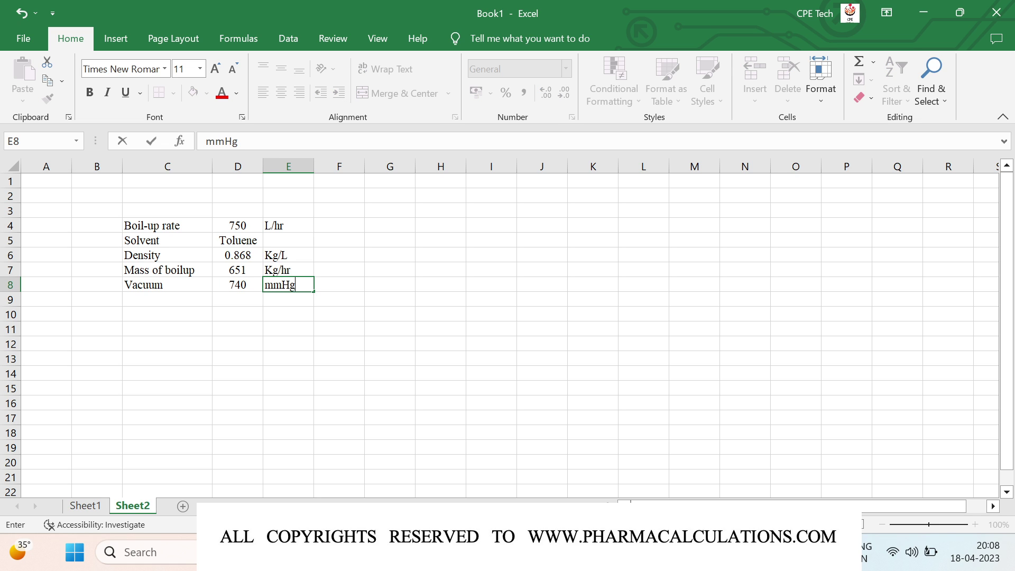
pyautogui.press('Return')
# Step: Add a Pressure row computed as =760-D8, giving 20 torr
pyautogui.click(167, 299)
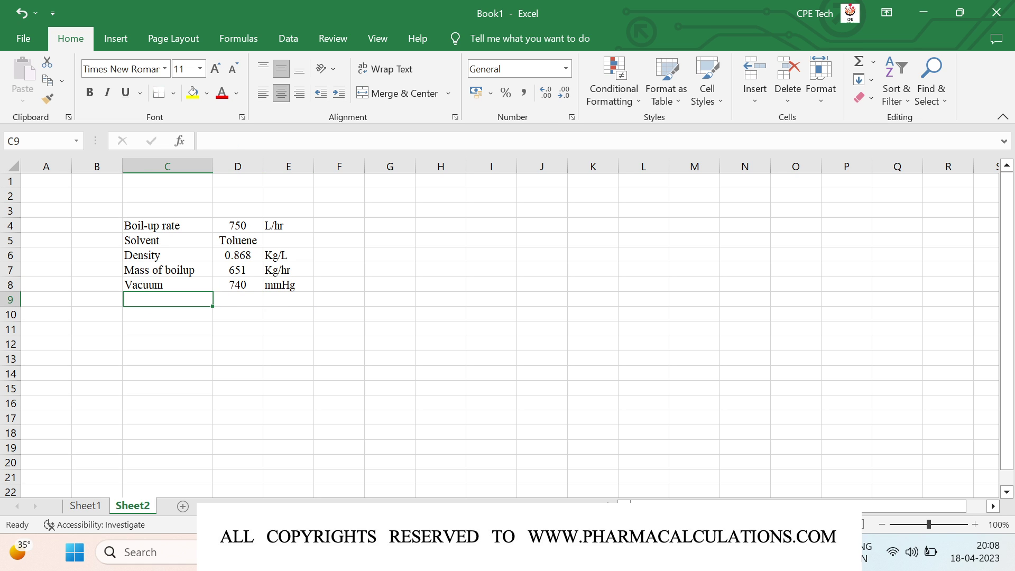
pyautogui.write('Pressure')
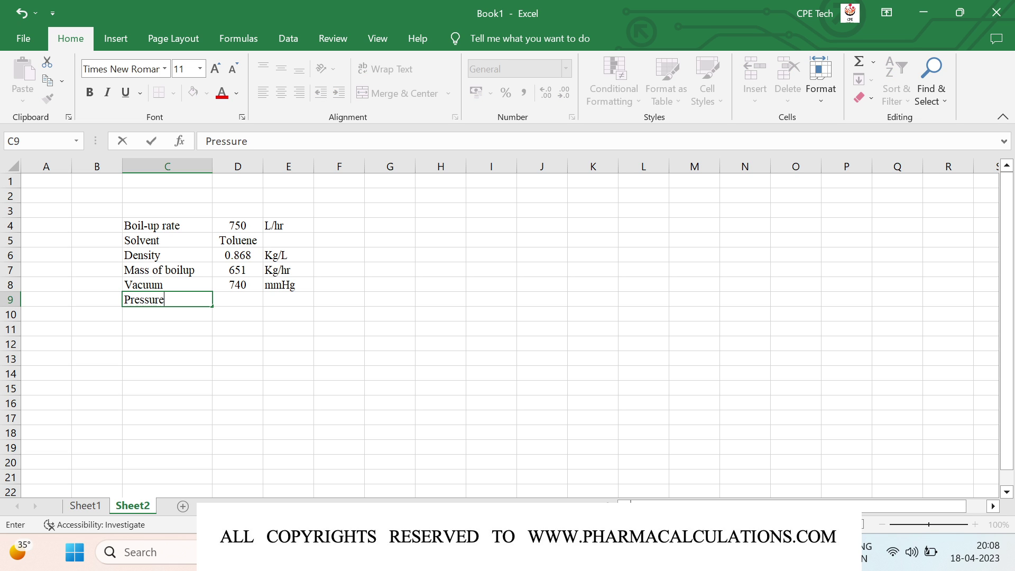
pyautogui.press('Tab')
pyautogui.write('=')
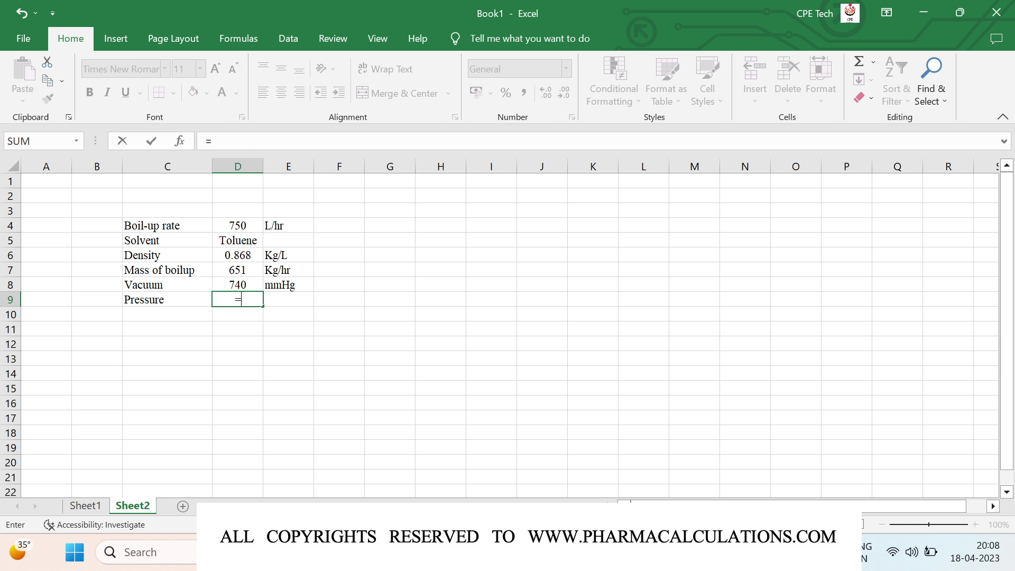
pyautogui.write('760-')
pyautogui.press('Up')
pyautogui.press('Return')
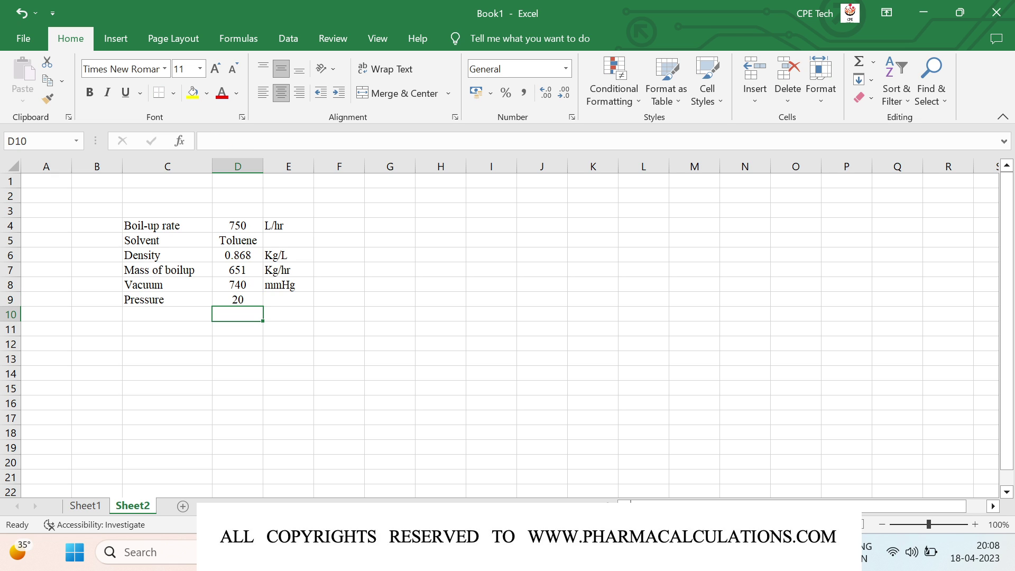
pyautogui.click(237, 299)
pyautogui.click(288, 299)
pyautogui.write('rr')
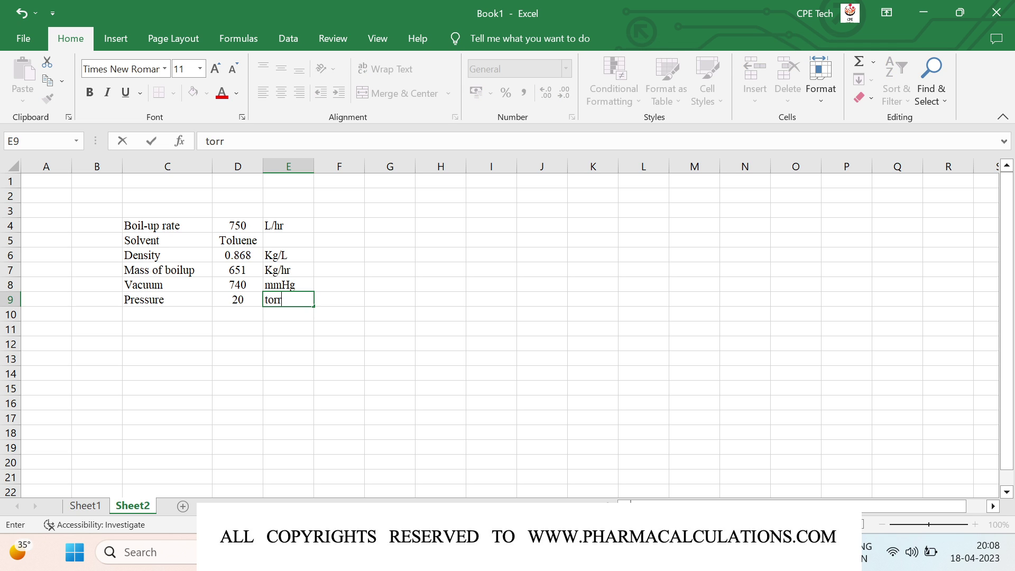
pyautogui.press('Return')
pyautogui.press('Left')
pyautogui.press('Left')
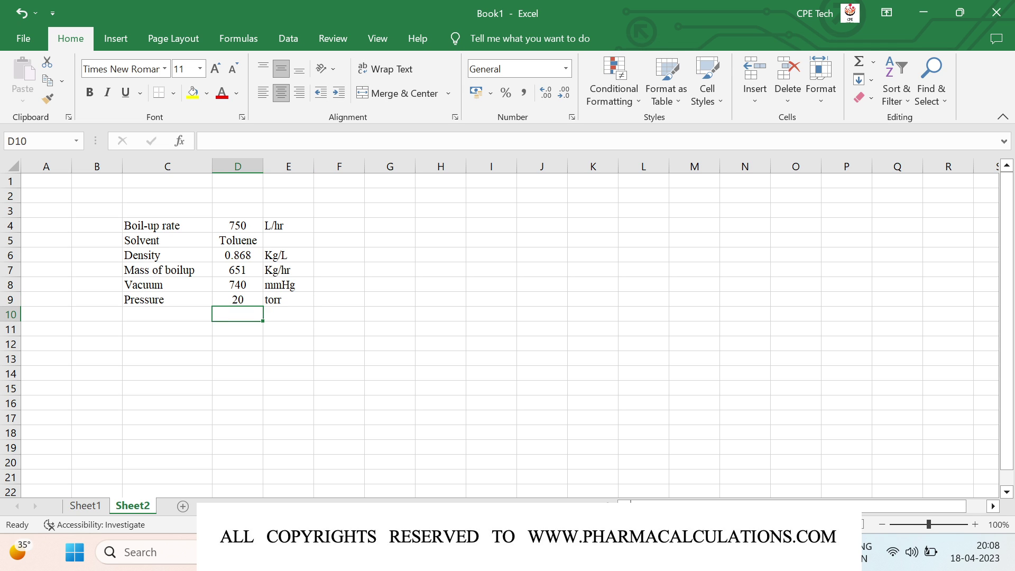
# Step: Add a Temperature row of 30 C
pyautogui.write('Te')
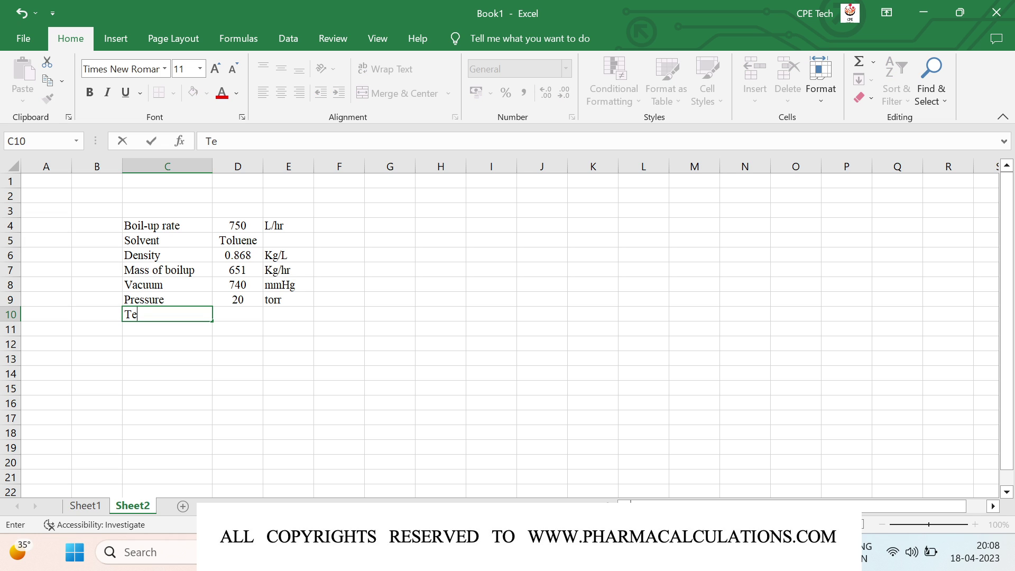
pyautogui.write('mperature')
pyautogui.press('Tab')
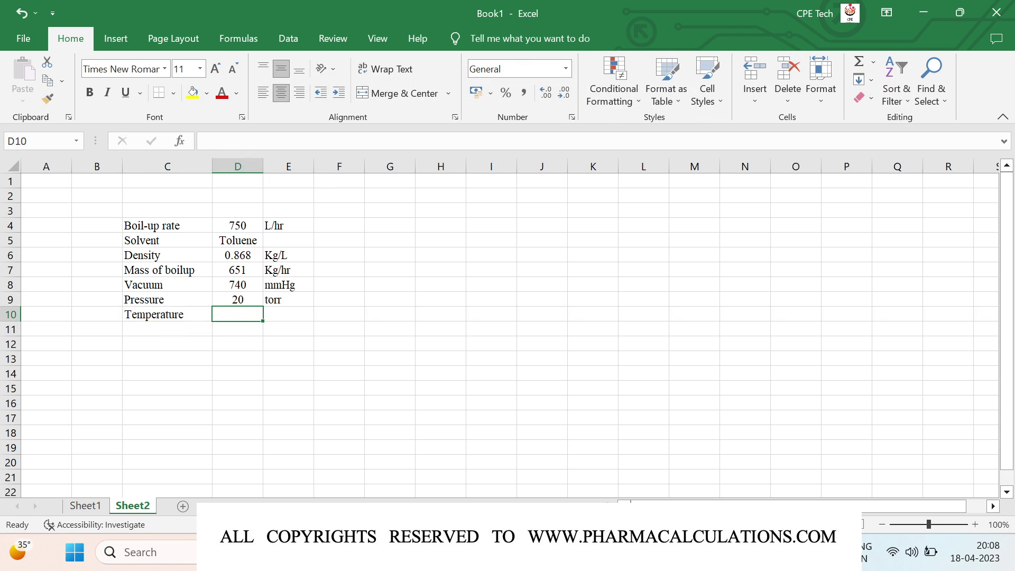
pyautogui.write('30')
pyautogui.press('Tab')
pyautogui.write('C')
pyautogui.press('Return')
# Step: Convert the temperature to Fahrenheit with =(9*D10/5)+32, giving 86 F
pyautogui.click(237, 329)
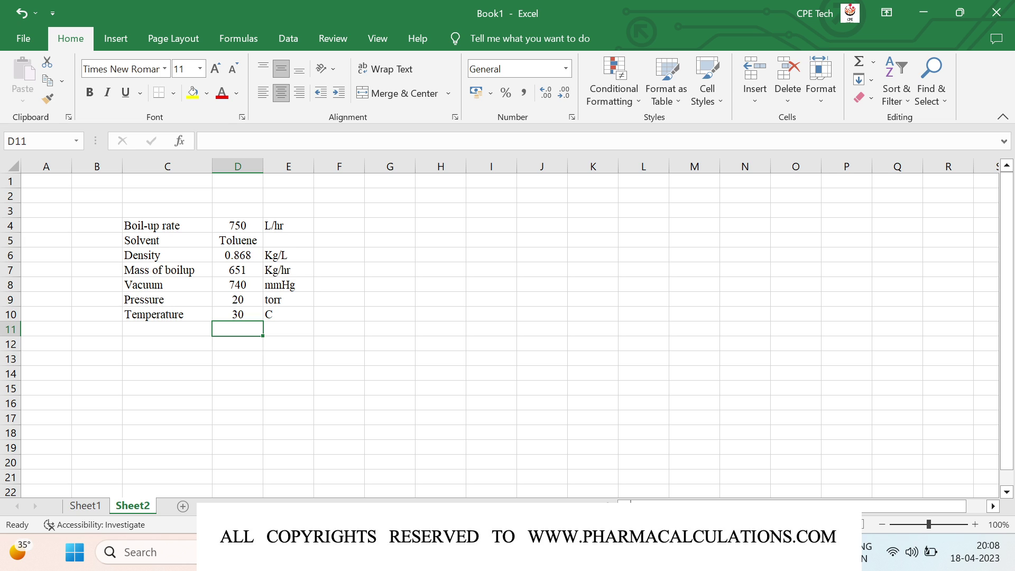
pyautogui.write('=(9*')
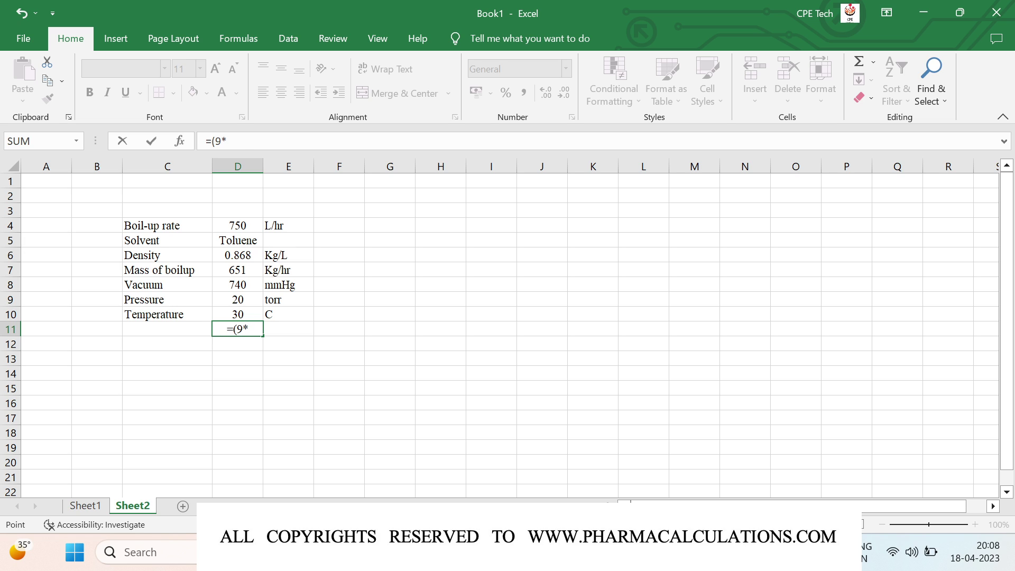
pyautogui.press('Up')
pyautogui.write('/5)+')
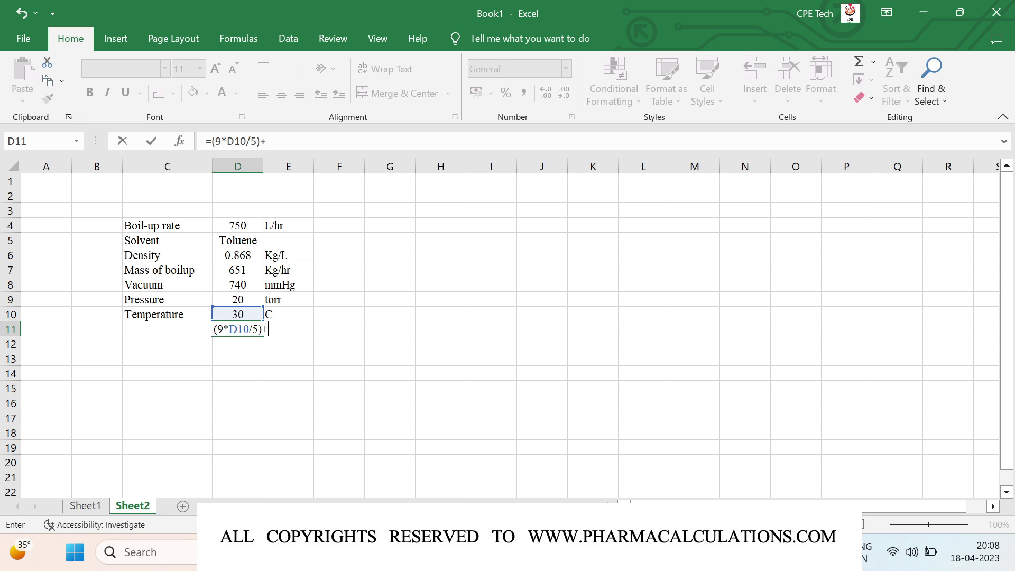
pyautogui.write('32')
pyautogui.press('Return')
pyautogui.click(237, 328)
pyautogui.click(288, 329)
pyautogui.write('F')
pyautogui.press('Return')
# Step: Convert to Rankine with =D11+460, giving 546 R
pyautogui.click(237, 344)
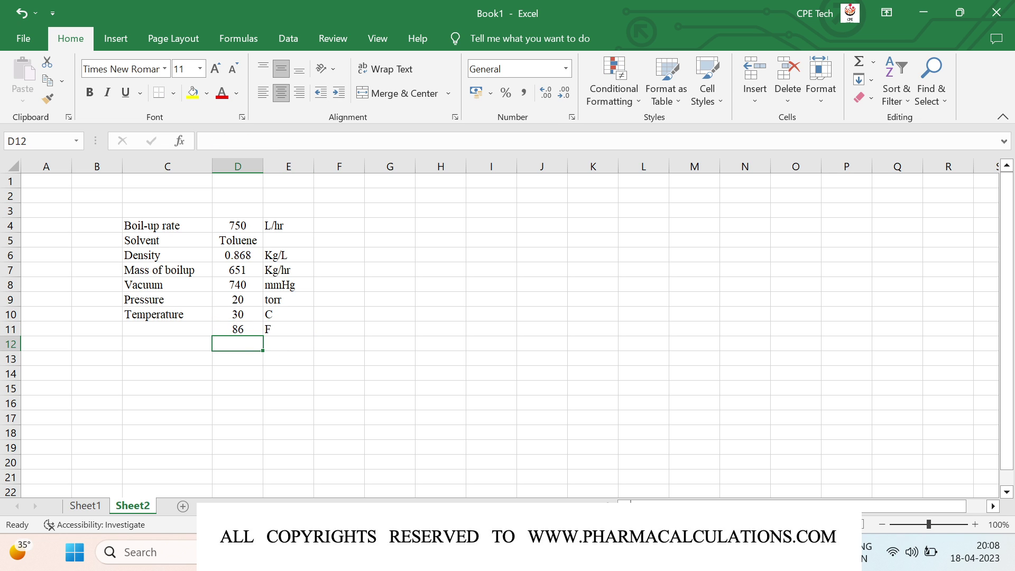
pyautogui.write('=')
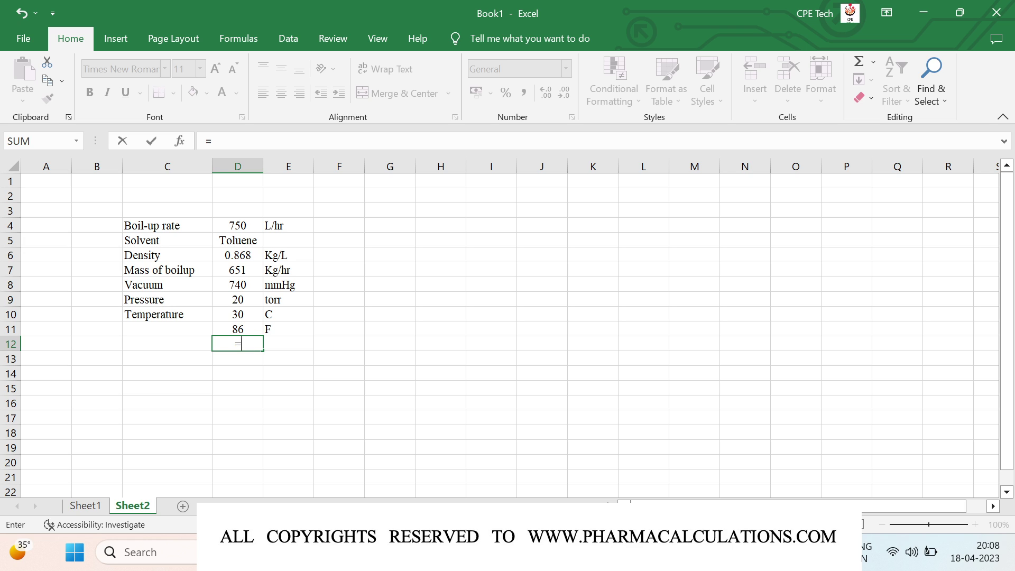
pyautogui.press('Up')
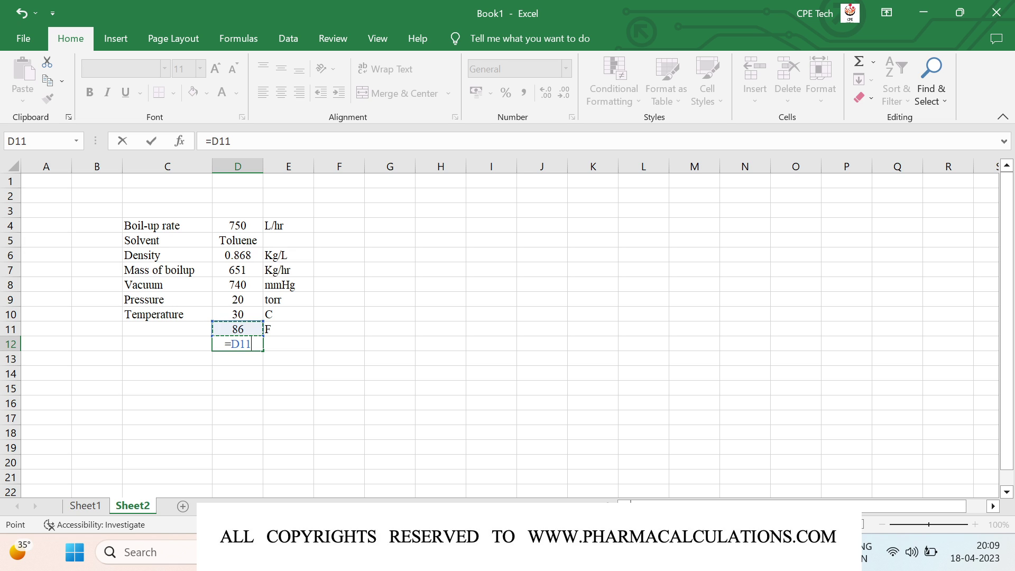
pyautogui.write('+460')
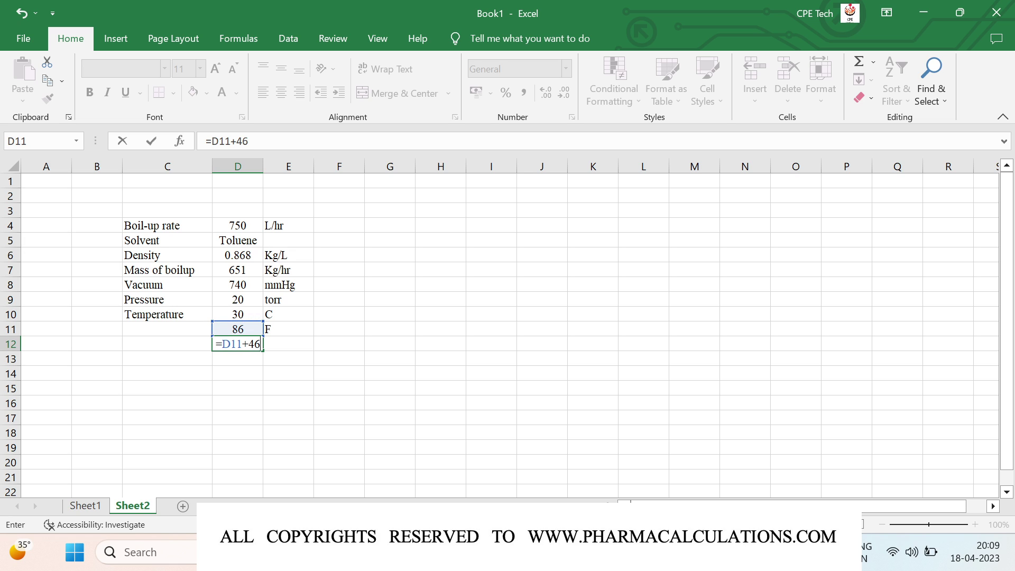
pyautogui.press('Return')
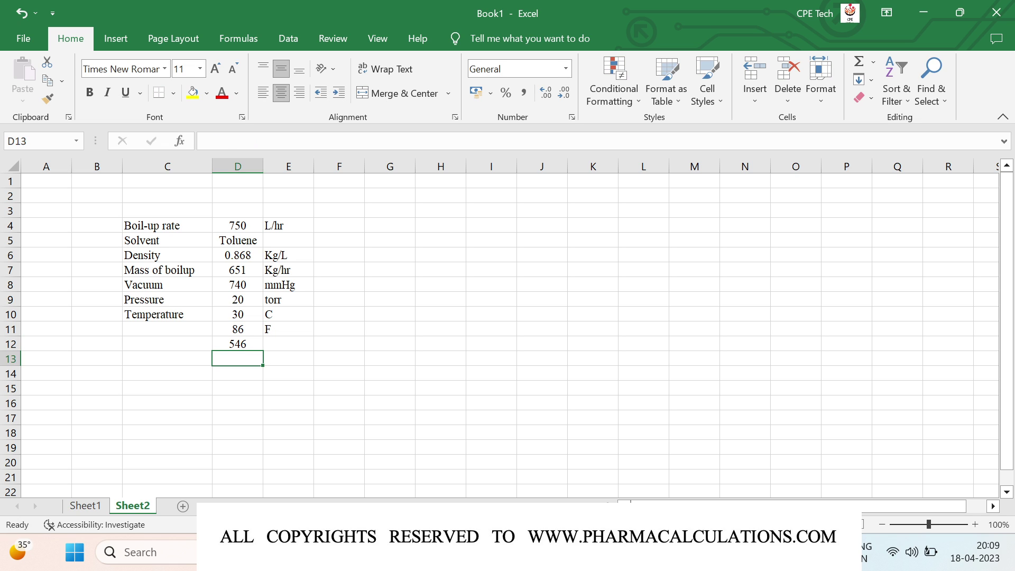
pyautogui.press('Up')
pyautogui.press('Right')
pyautogui.write('R')
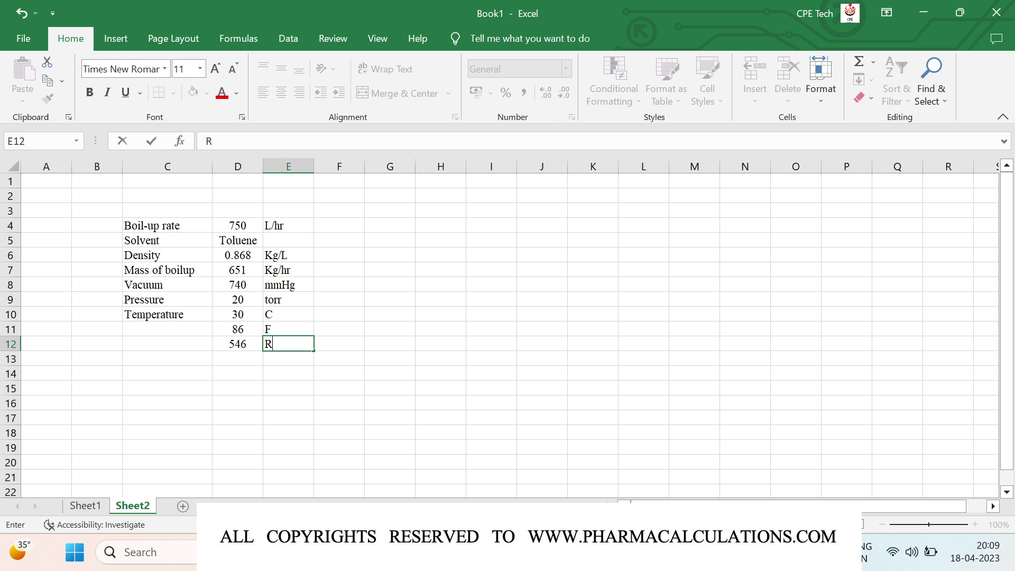
pyautogui.press('Return')
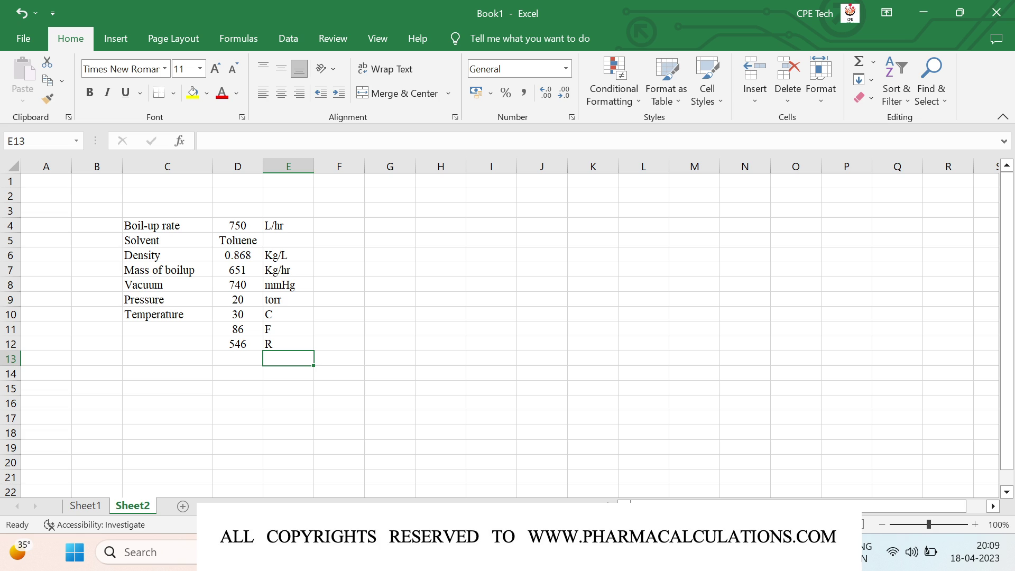
# Step: Insert a blank row above the Vacuum row
pyautogui.click(130, 285)
pyautogui.click(9, 284)
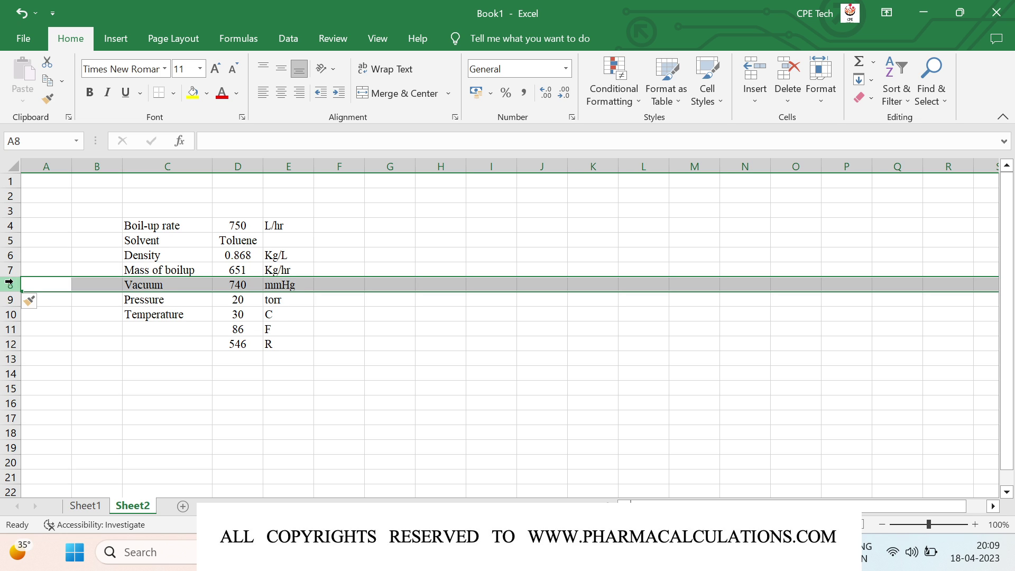
pyautogui.hotkey('ctrl', 'shift', '+')
# Step: Enter =D7*2.2 in D8 with unit lbs/hr, giving 1432.2
pyautogui.moveTo(232, 282); pyautogui.dragTo(279, 284)
pyautogui.click(233, 282)
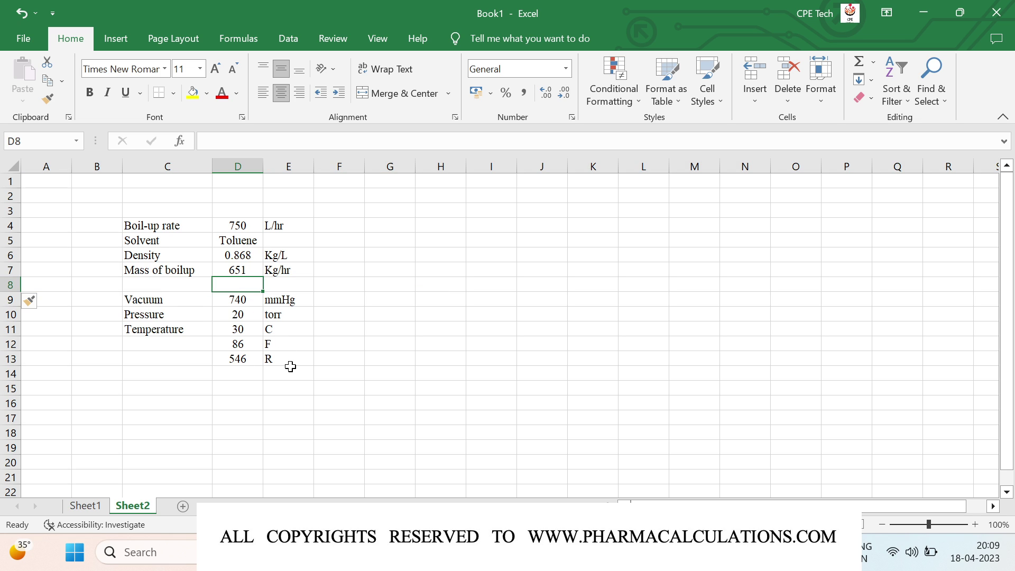
pyautogui.write('=')
pyautogui.press('Up')
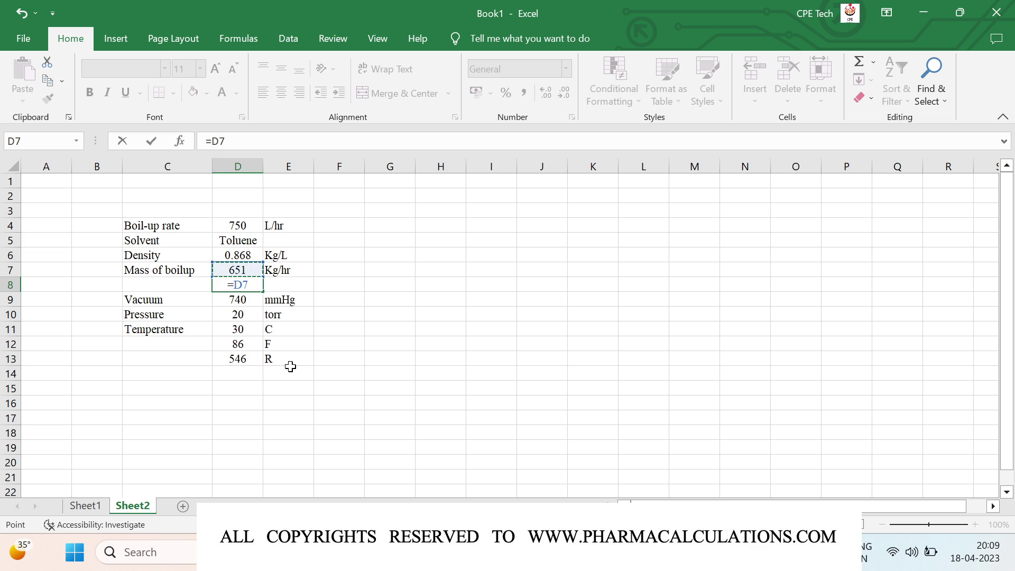
pyautogui.write('*2.2')
pyautogui.press('Tab')
pyautogui.write('l')
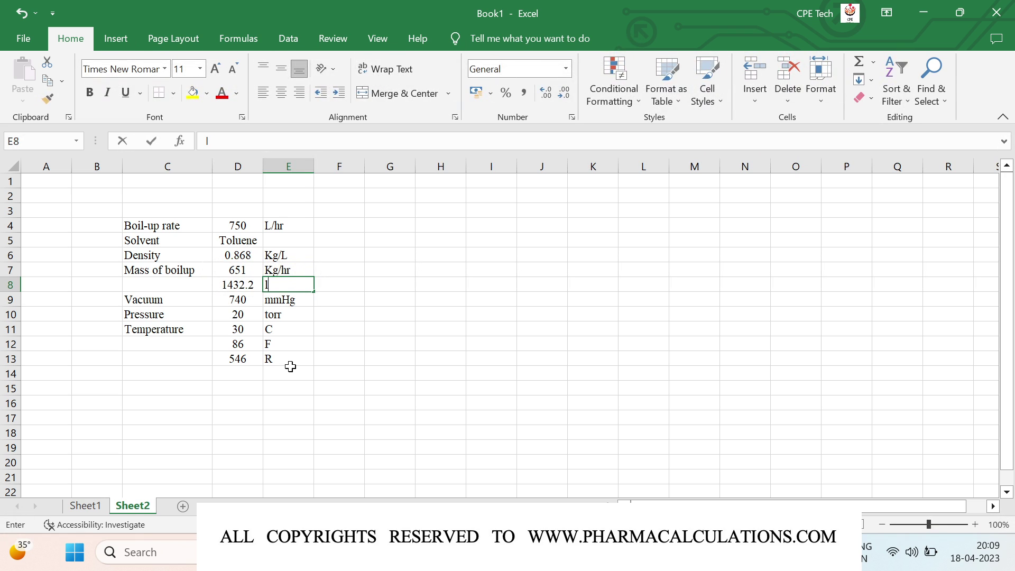
pyautogui.write('bs/hr')
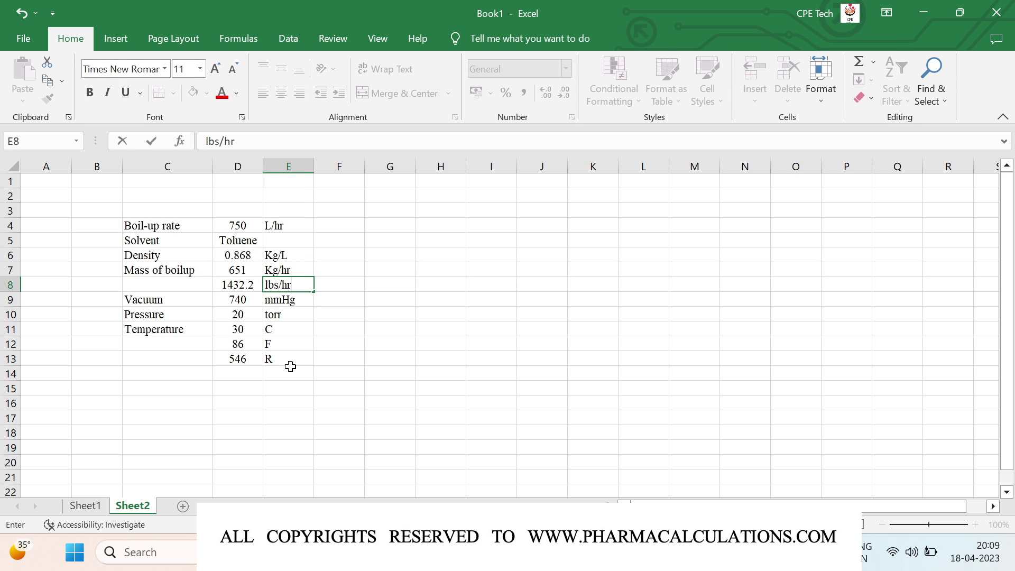
pyautogui.press('Down')
pyautogui.press('Down')
pyautogui.press('Down')
pyautogui.press('Down')
pyautogui.press('Down')
pyautogui.press('Down')
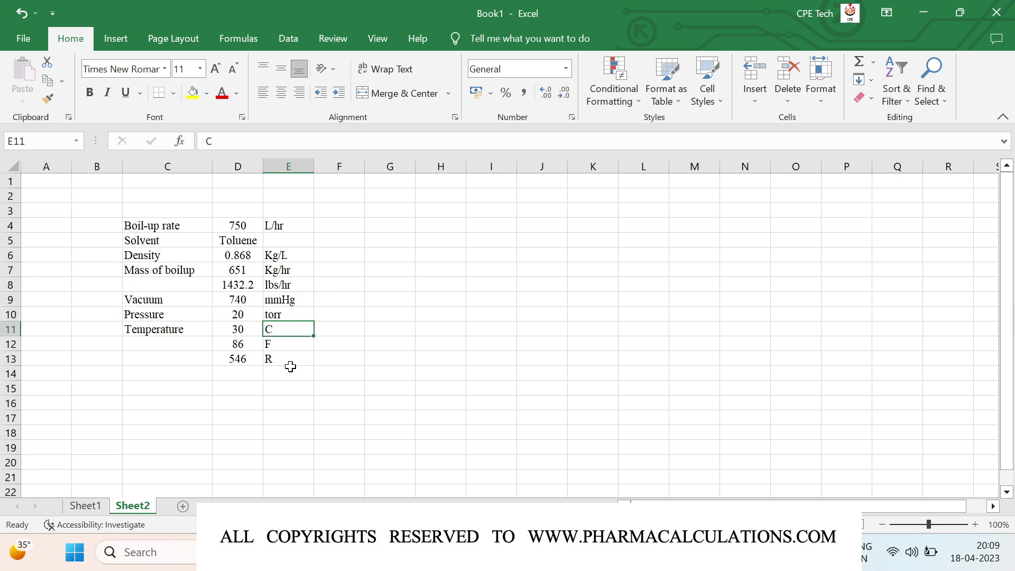
pyautogui.press('Left')
pyautogui.press('Left')
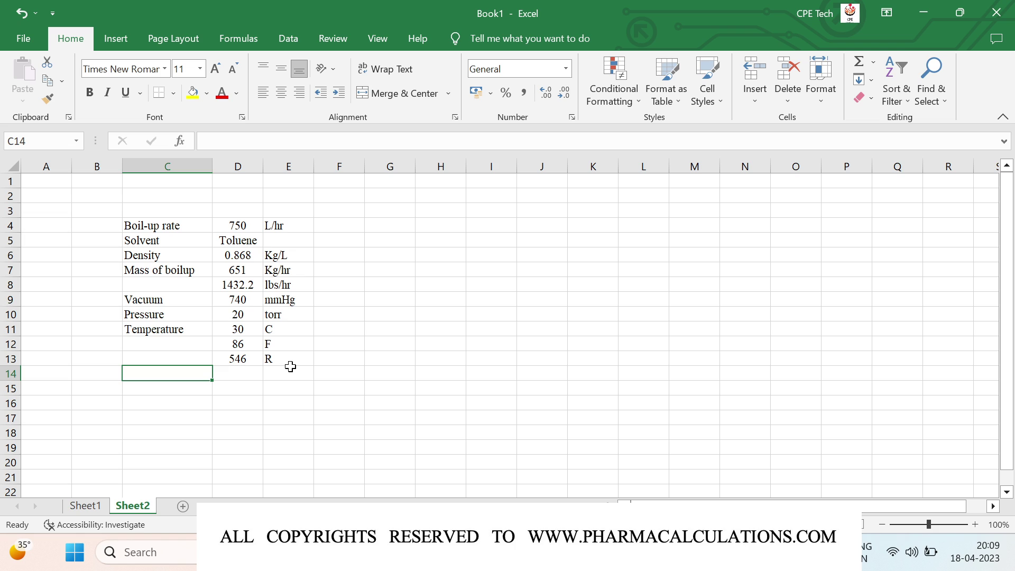
# Step: Add Mol. Wt. 92.14 lb/lb-mole in row 14 and autofit column E
pyautogui.write('Mol. W')
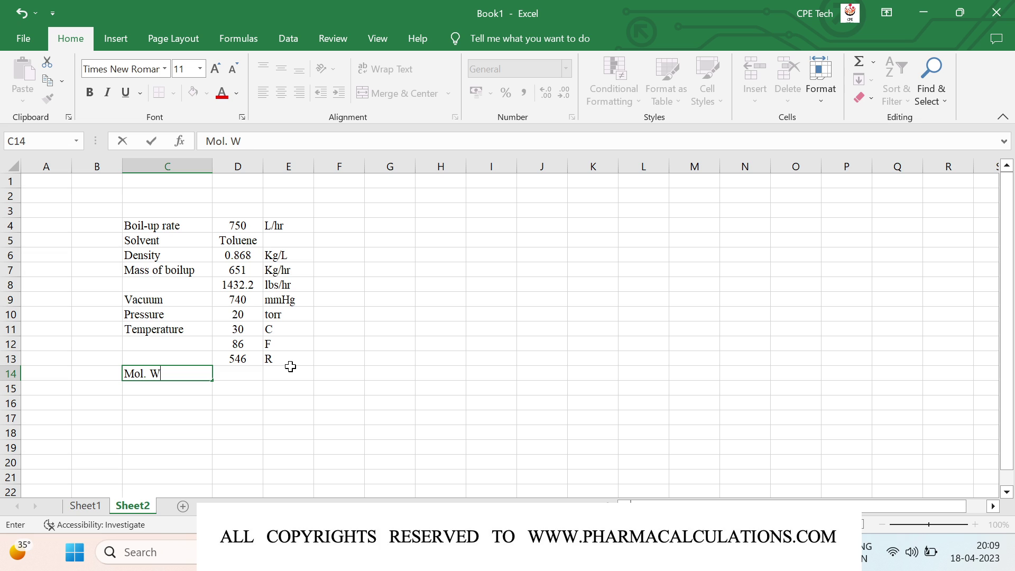
pyautogui.write('t.')
pyautogui.press('Right')
pyautogui.write('92.14')
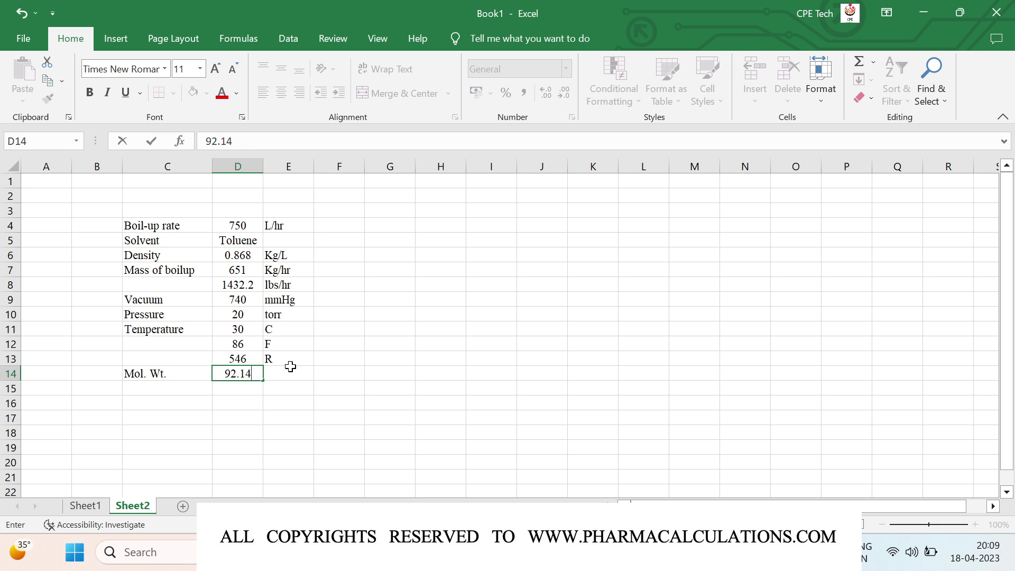
pyautogui.click(292, 372)
pyautogui.write('lb/')
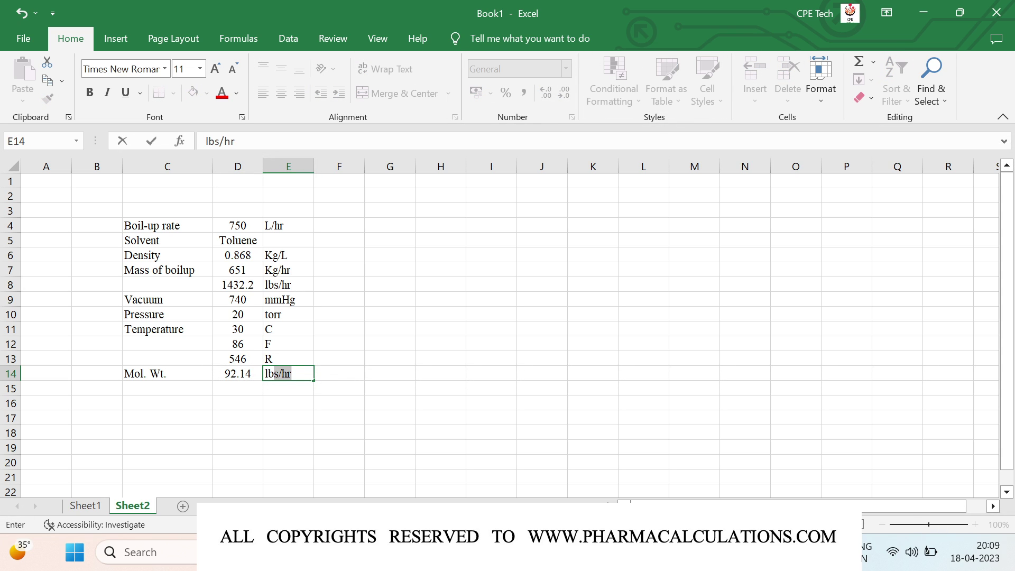
pyautogui.write('lb-mole')
pyautogui.press('Return')
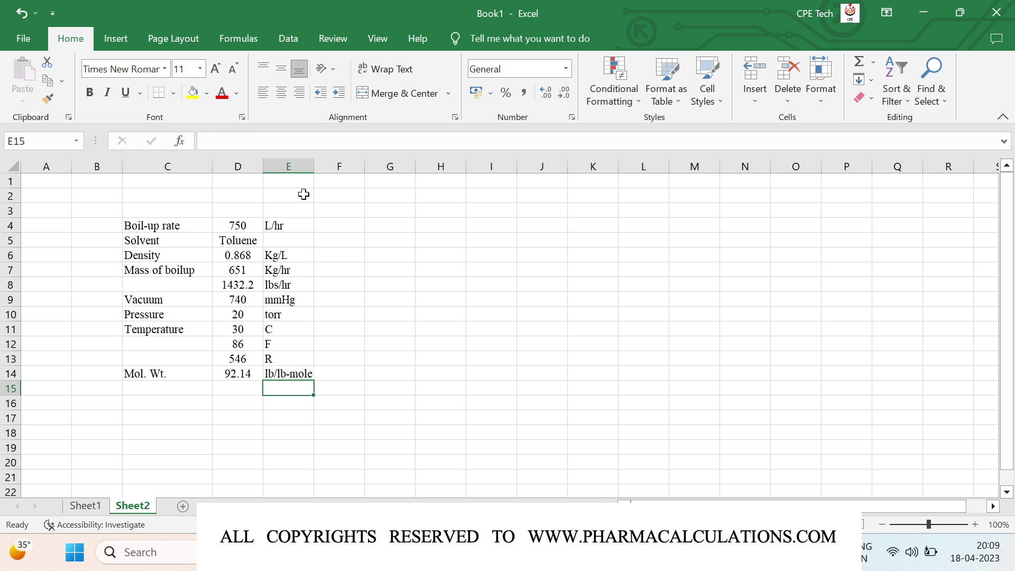
pyautogui.doubleClick(312, 166)
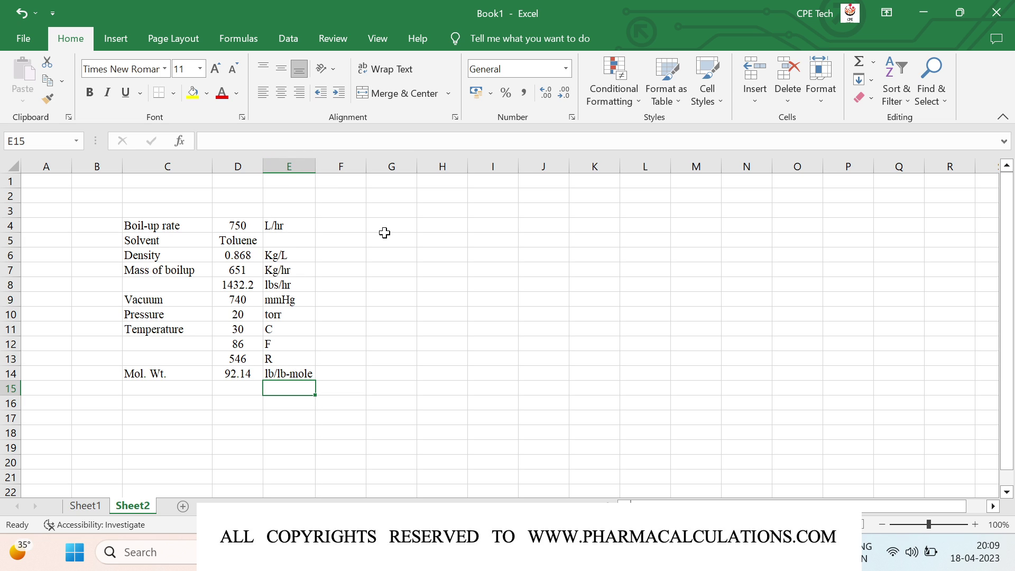
pyautogui.click(437, 231)
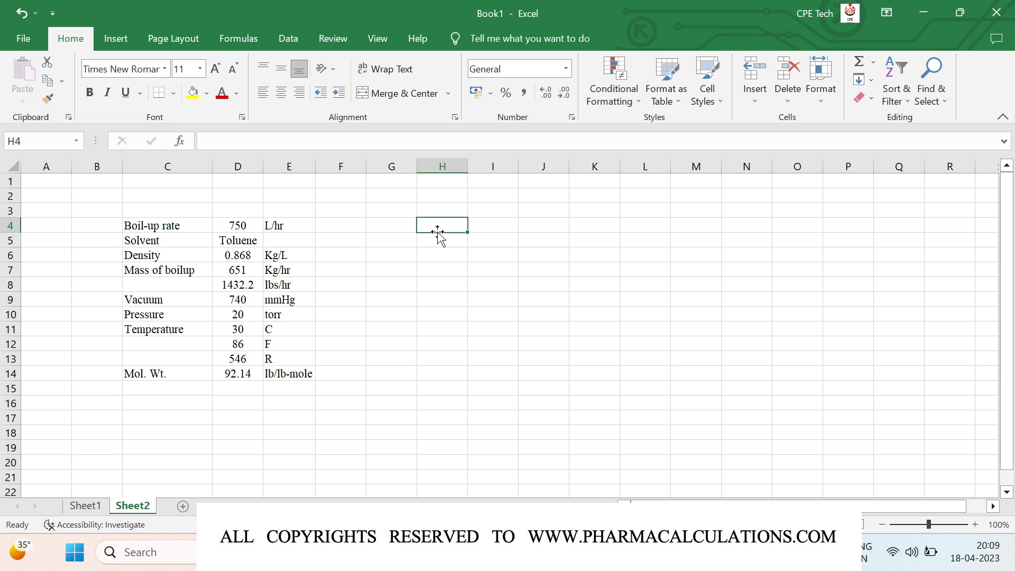
# Step: Enter PV = nRT in H4 and P1 V1 = n1 R T1 in H6, labelled 'op cond' in J6
pyautogui.write('PV')
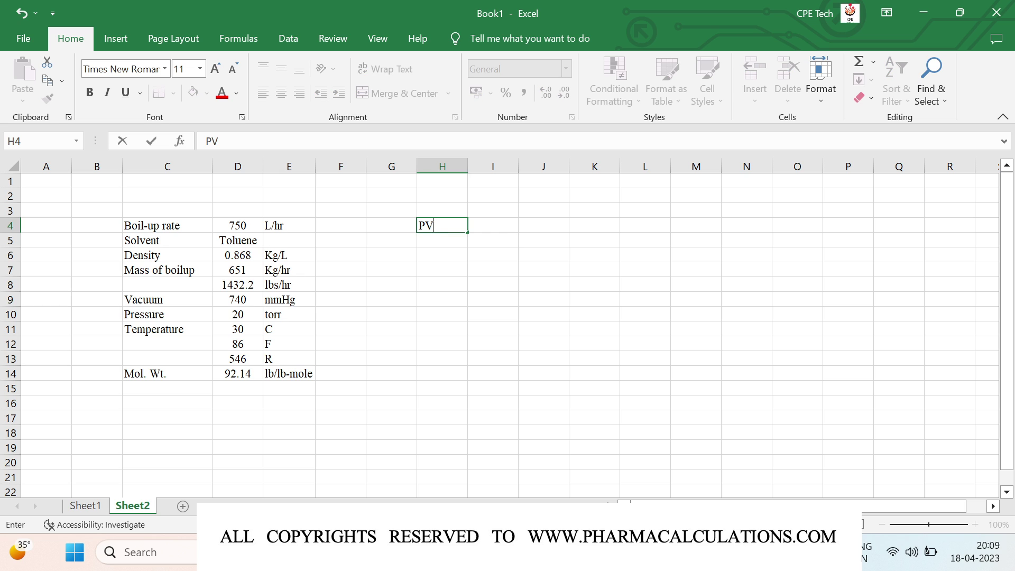
pyautogui.write(' = nRT')
pyautogui.click(440, 239)
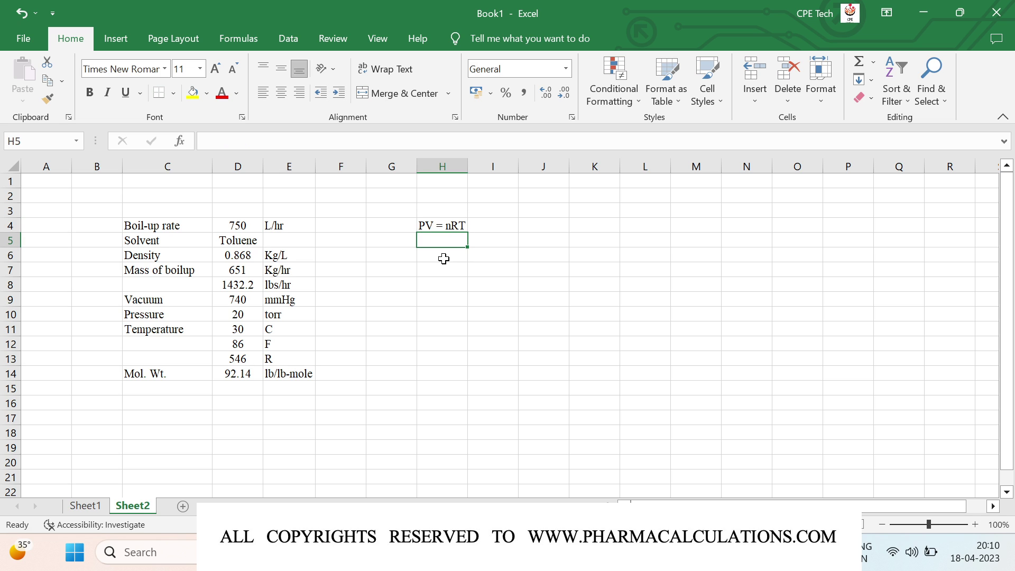
pyautogui.click(443, 258)
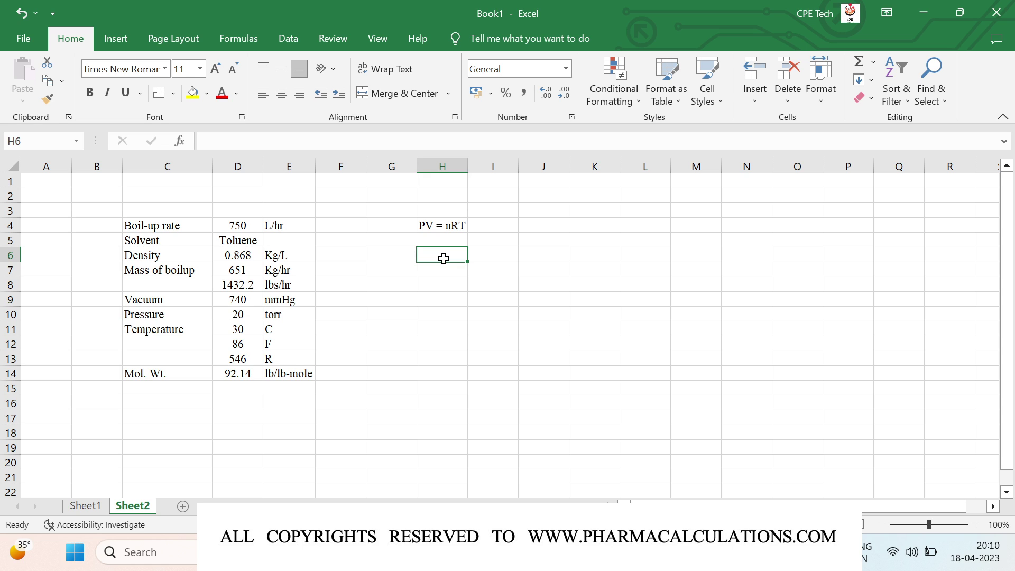
pyautogui.write('P')
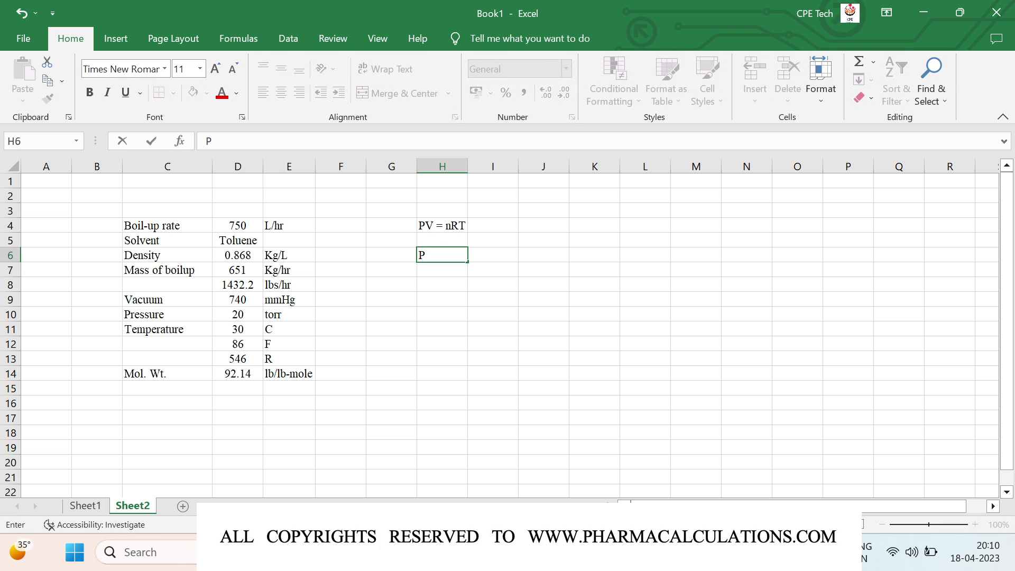
pyautogui.write('1 V1 = n1 R T1')
pyautogui.press('Return')
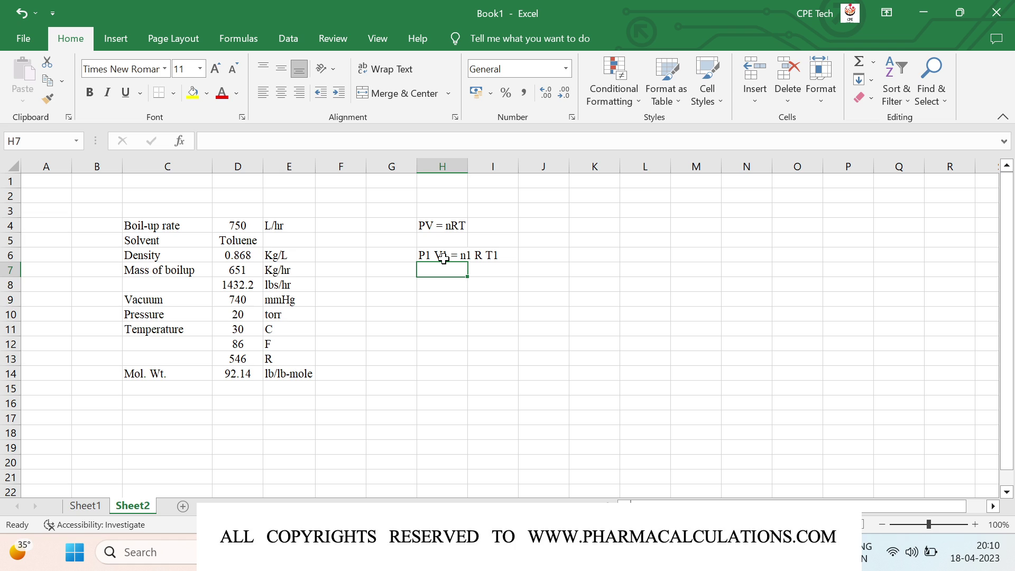
pyautogui.click(543, 257)
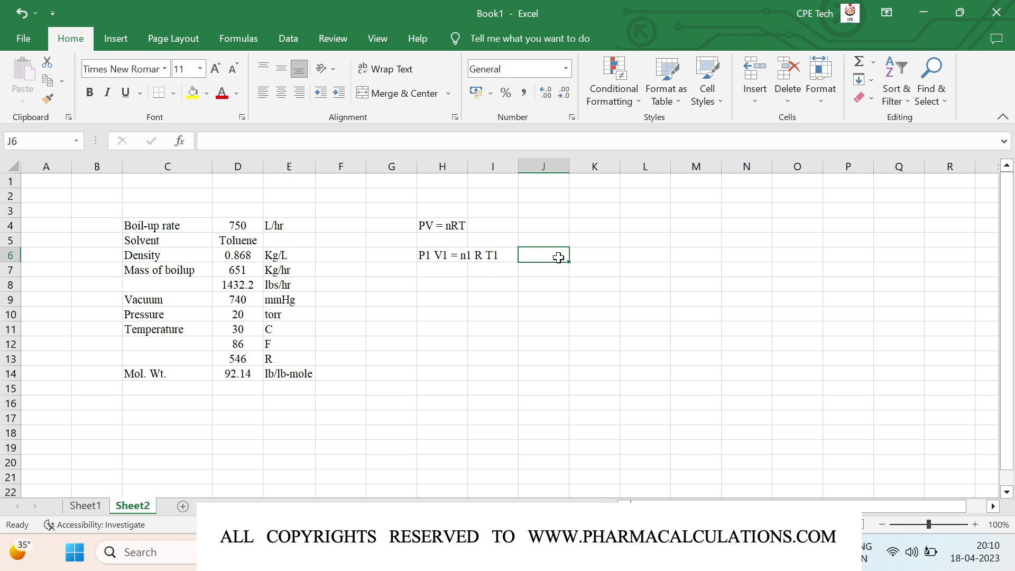
pyautogui.write('o')
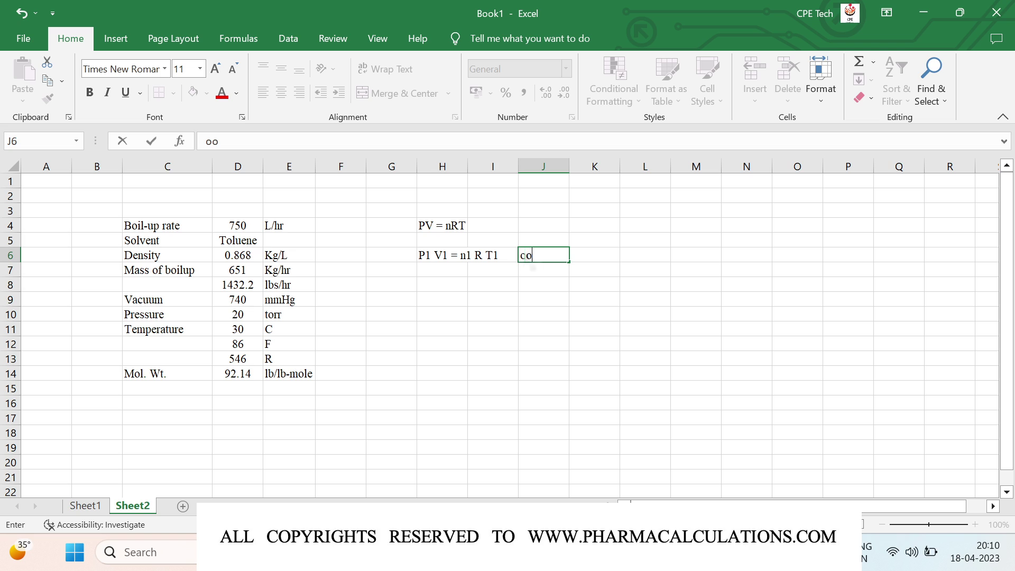
pyautogui.write('p cond')
pyautogui.press('Return')
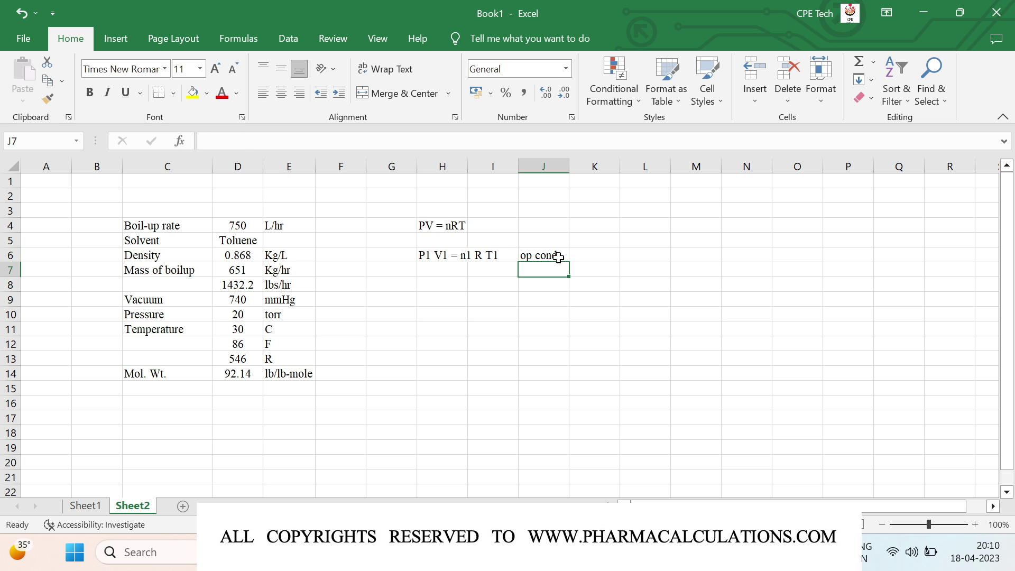
# Step: Enter P2 V2 = n2 R T2 in H7, labelled 'Std condd.' in J7
pyautogui.press('Left')
pyautogui.press('Left')
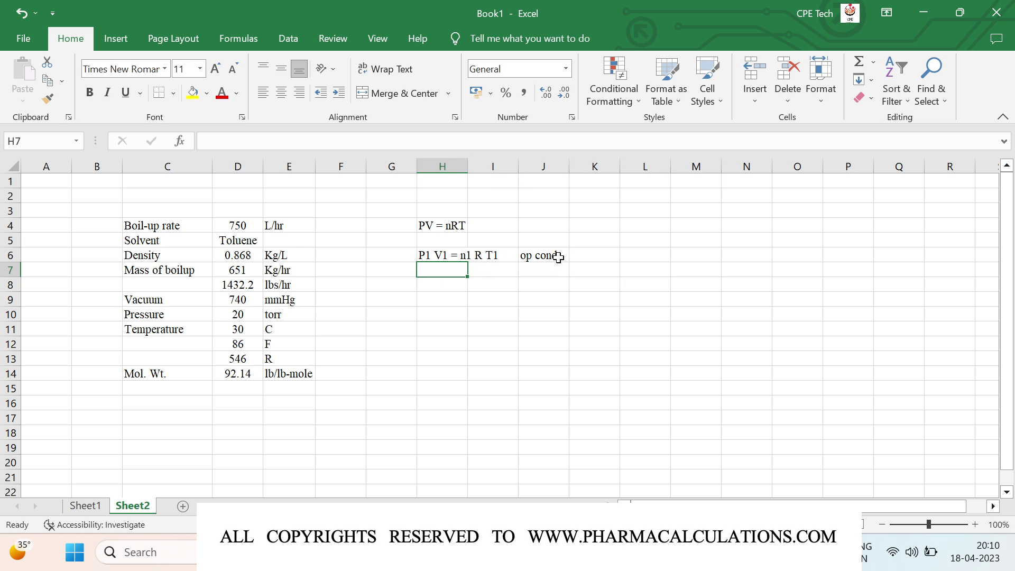
pyautogui.write('P1')
pyautogui.press('BackSpace')
pyautogui.press('BackSpace')
pyautogui.write('2')
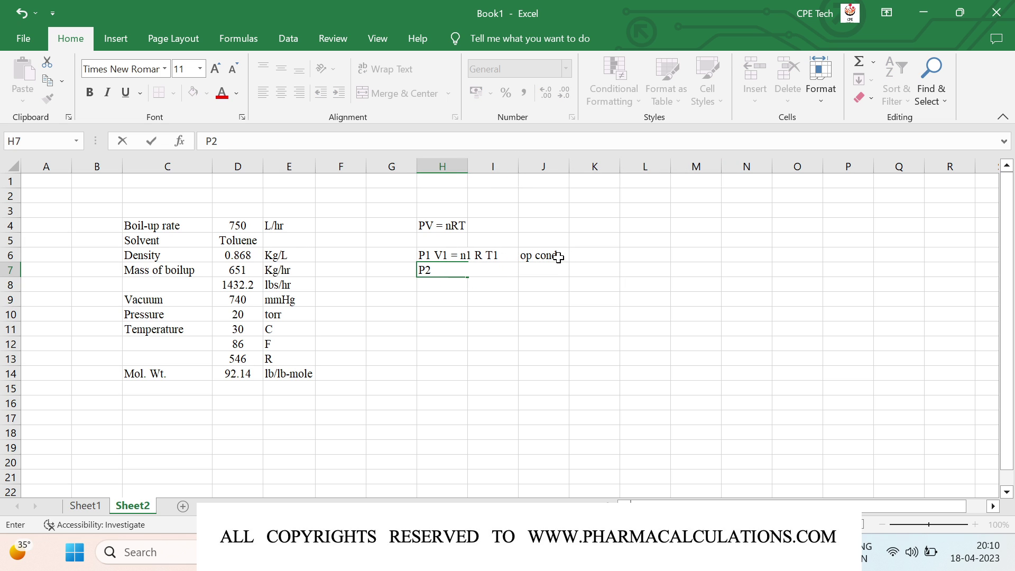
pyautogui.write(' V2 = n2 R T2')
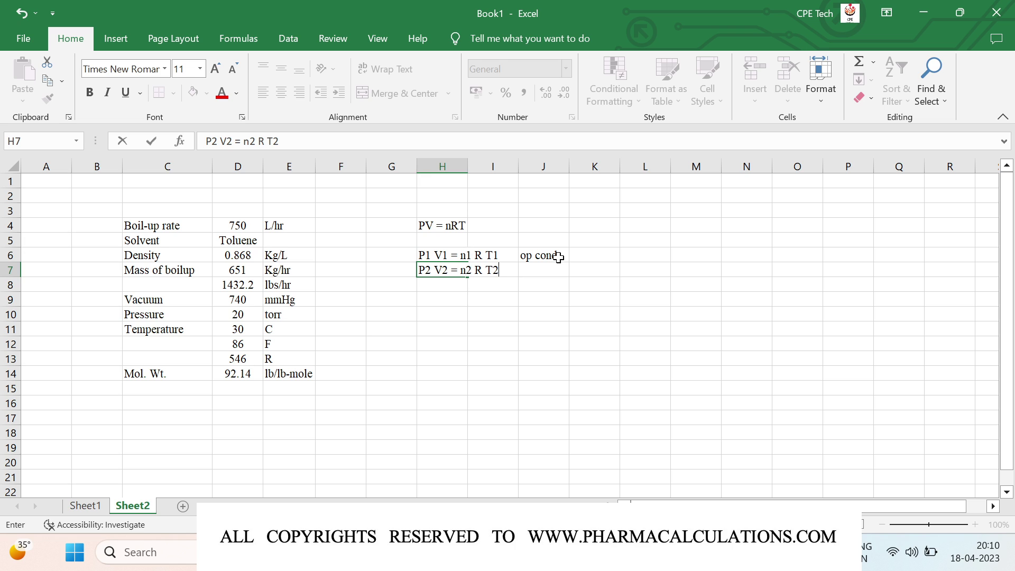
pyautogui.press('Return')
pyautogui.press('Up')
pyautogui.press('Right')
pyautogui.press('Right')
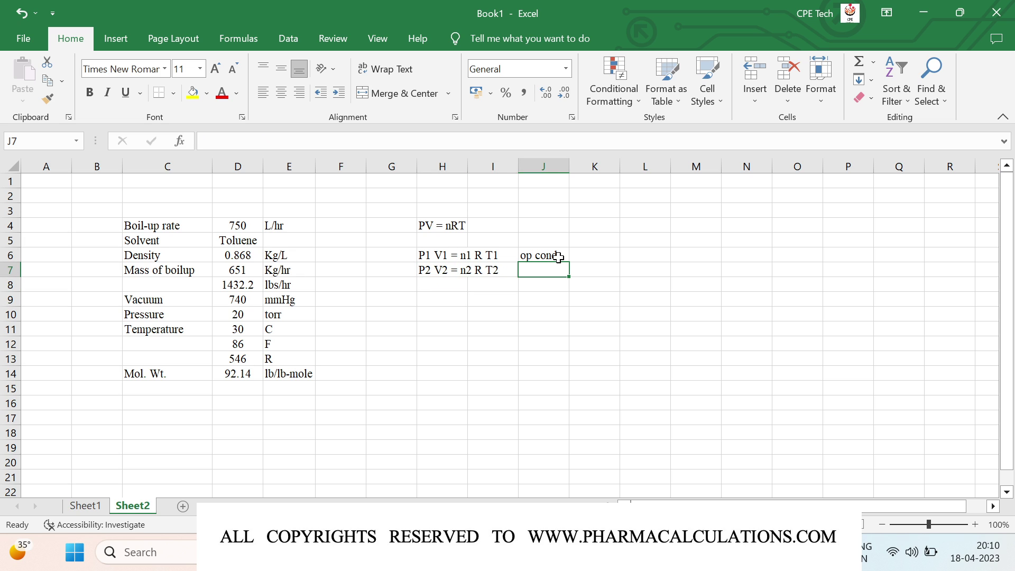
pyautogui.write('Std c')
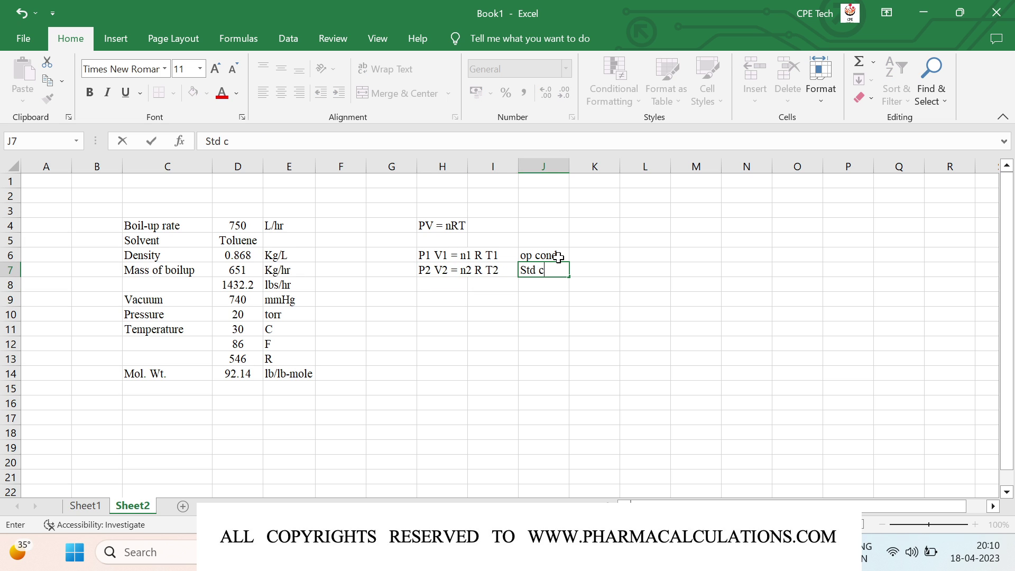
pyautogui.write('ondd.')
pyautogui.press('Return')
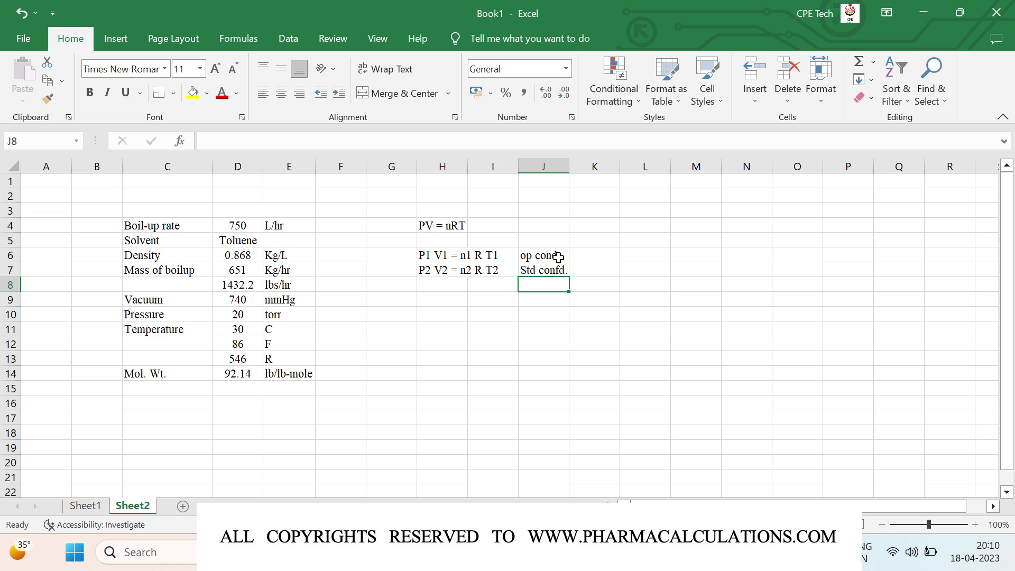
pyautogui.press('Left')
pyautogui.press('Left')
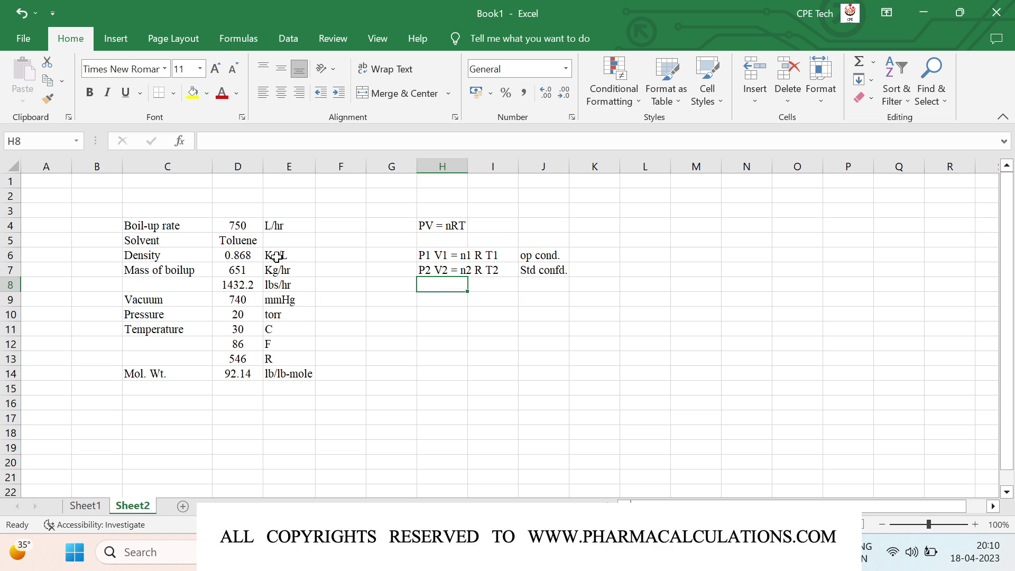
# Step: Add the P2 row with value 760 and unit torr
pyautogui.press('Down')
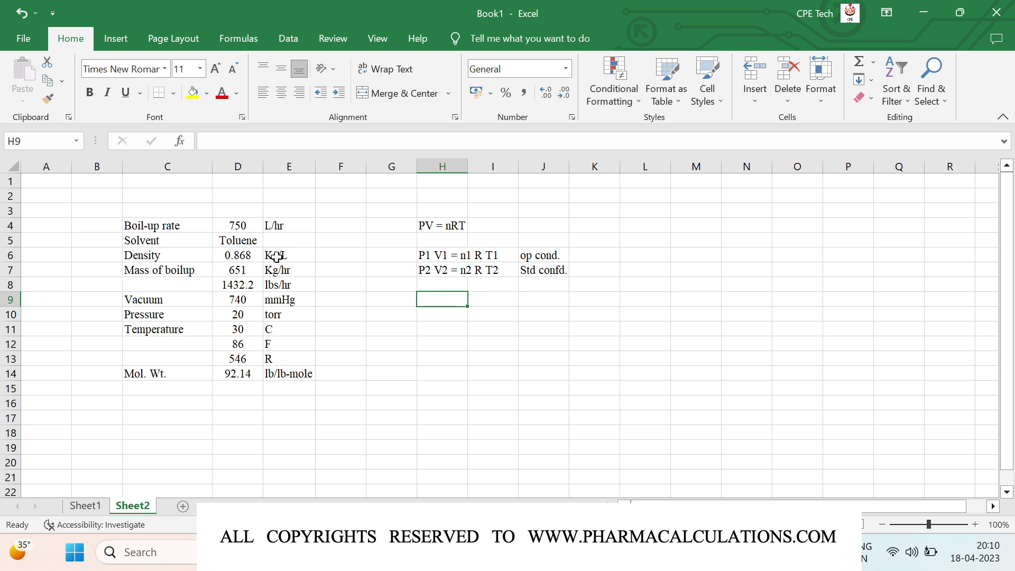
pyautogui.write('P')
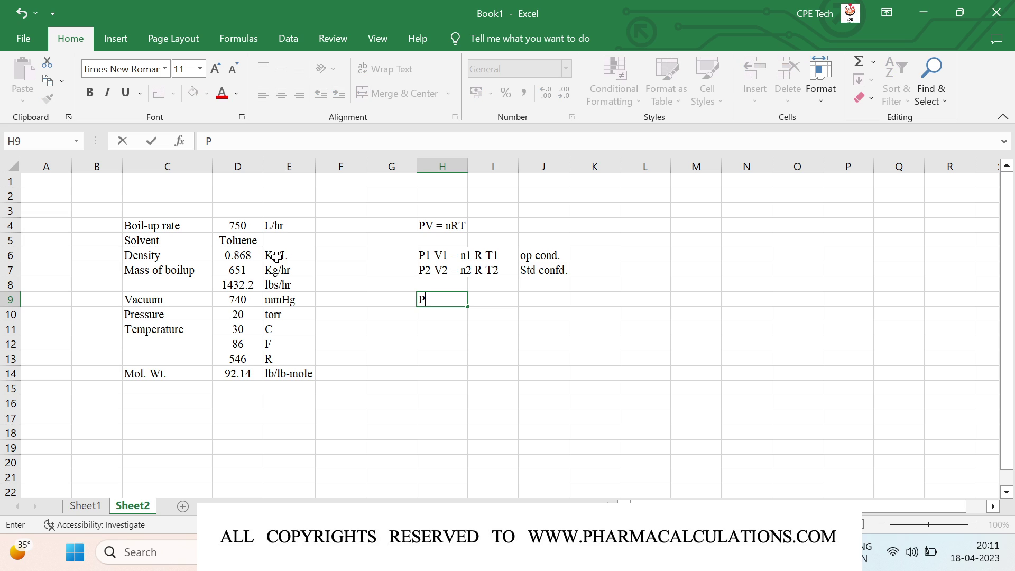
pyautogui.write('2')
pyautogui.press('Tab')
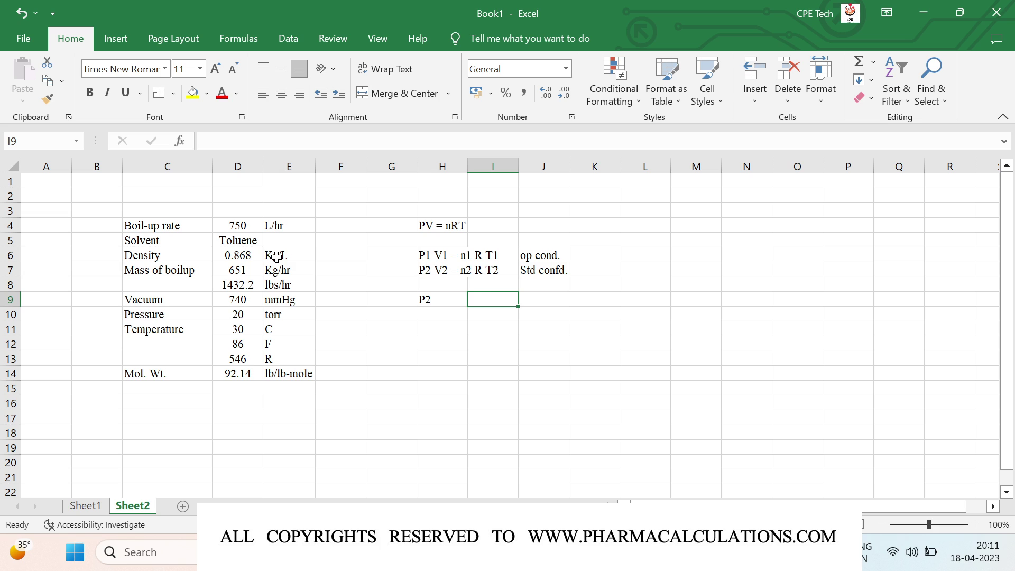
pyautogui.write('760')
pyautogui.press('Tab')
pyautogui.write('torr')
pyautogui.press('Return')
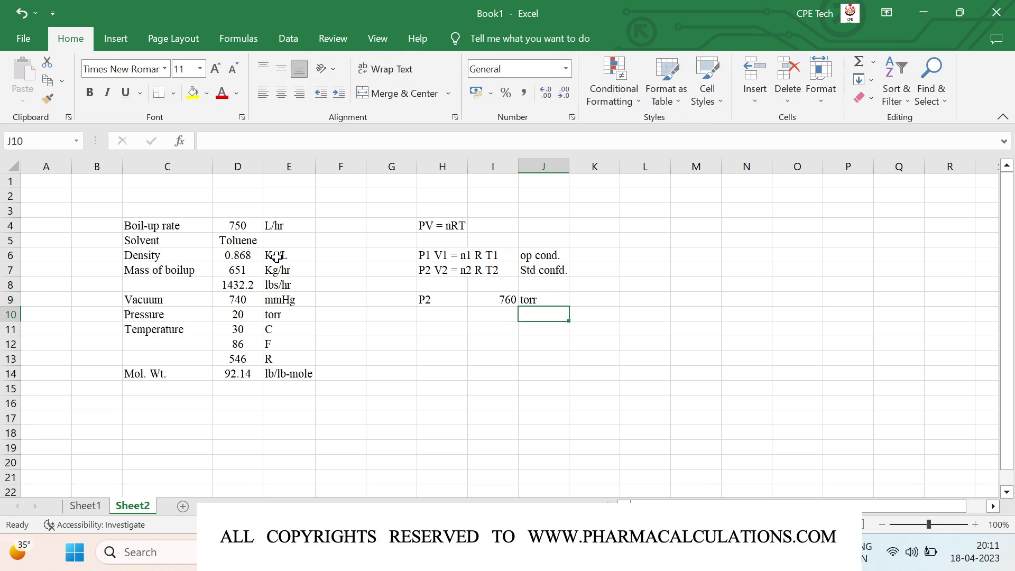
# Step: Add the V2 row with unit ft3 and no value
pyautogui.press('Left')
pyautogui.press('Left')
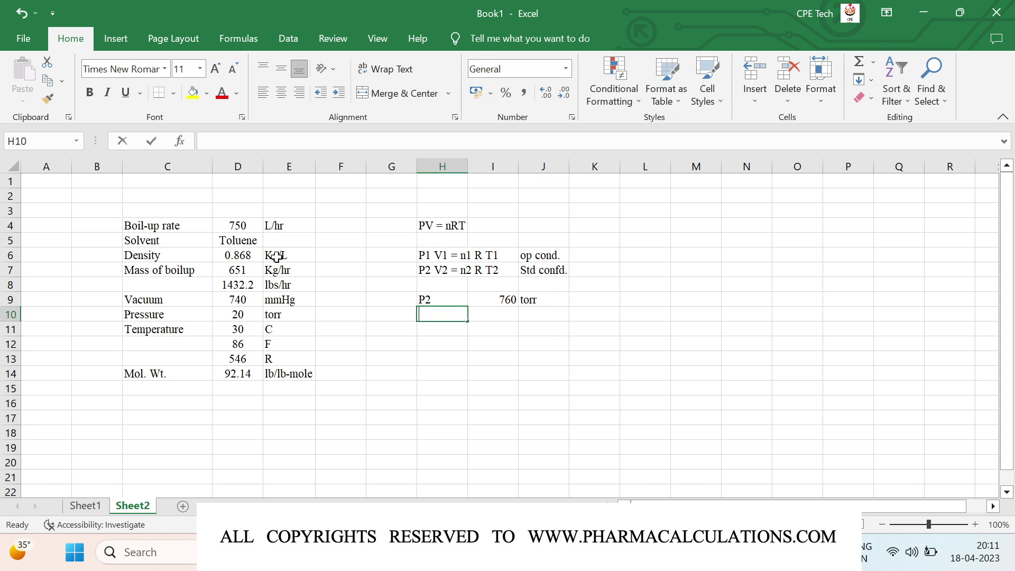
pyautogui.write('V2')
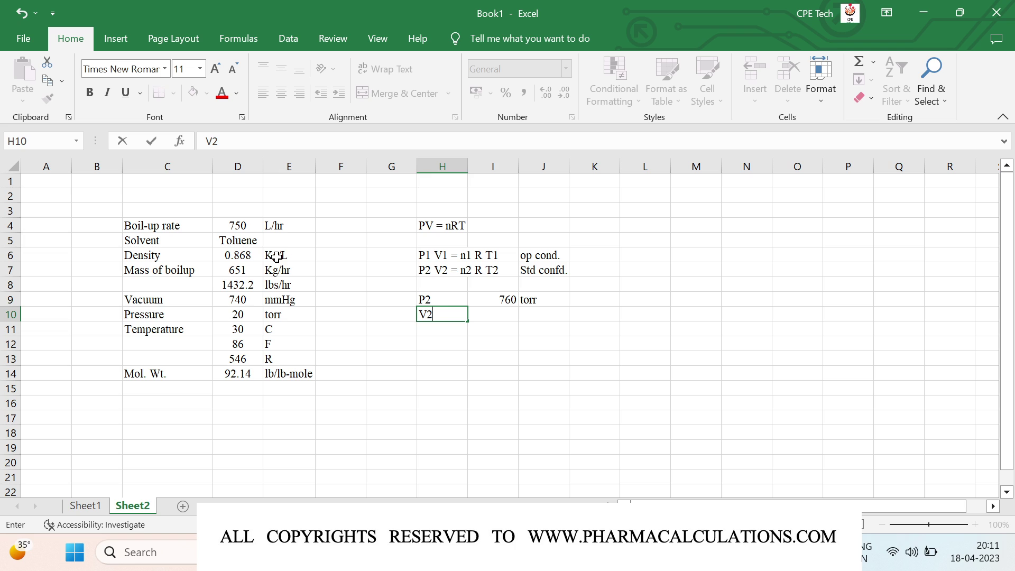
pyautogui.press('Tab')
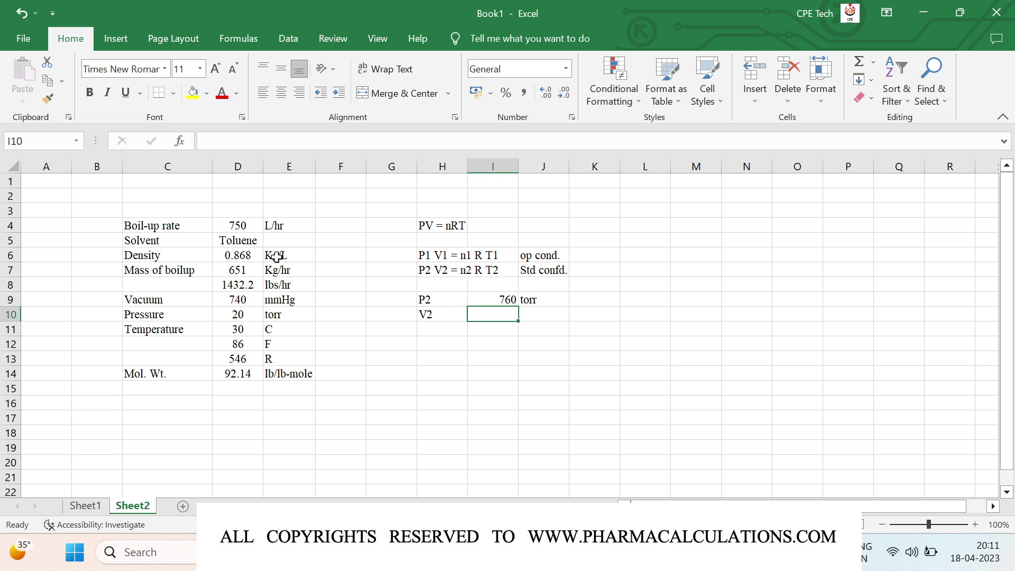
pyautogui.press('Right')
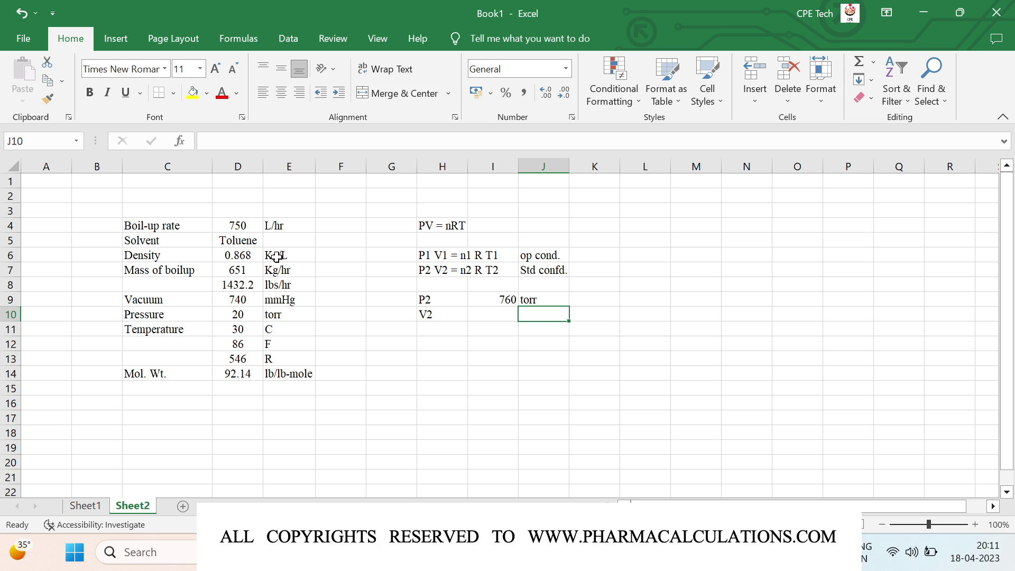
pyautogui.write('ft')
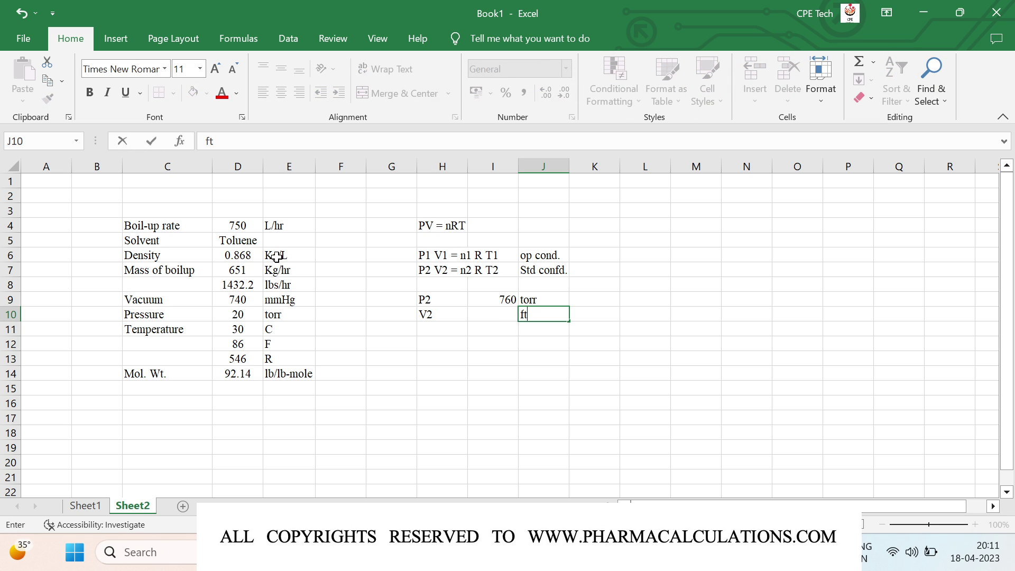
pyautogui.write('3')
pyautogui.press('Return')
# Step: Add the n2 row with value 1 and unit lb/lb mole
pyautogui.press('Left')
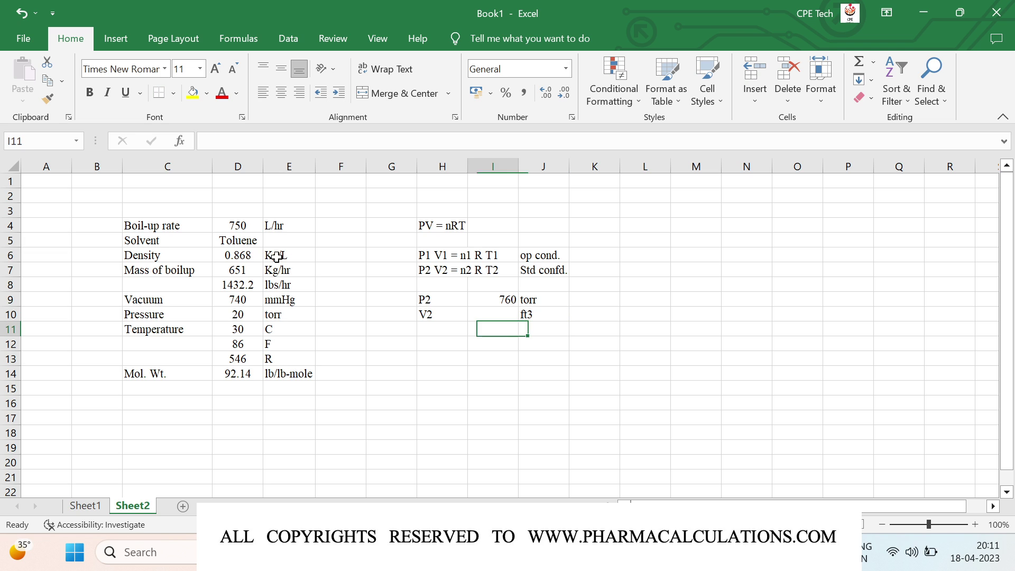
pyautogui.press('Left')
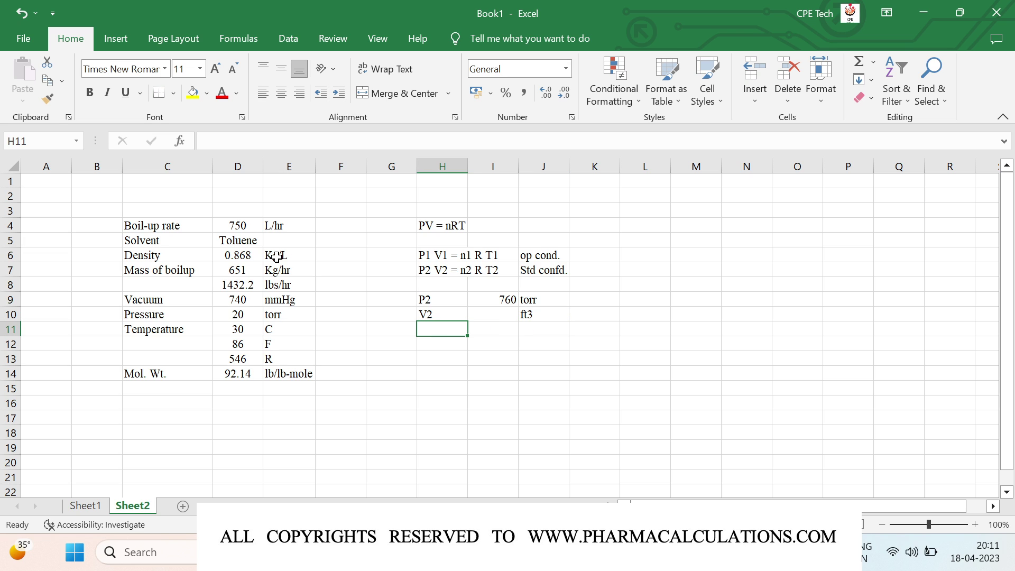
pyautogui.write('n')
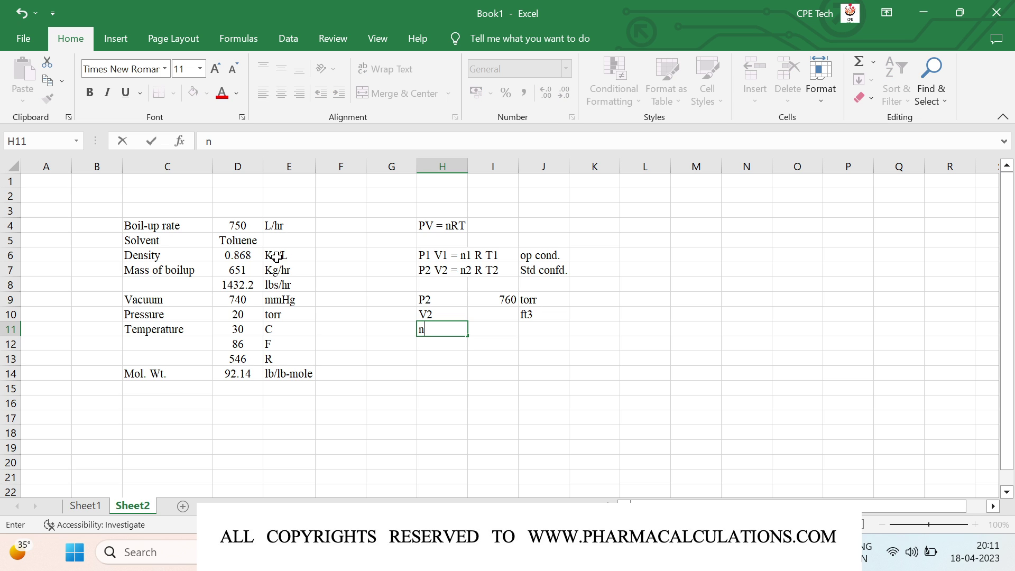
pyautogui.write('2')
pyautogui.press('Right')
pyautogui.write('1')
pyautogui.press('Right')
pyautogui.write('lb')
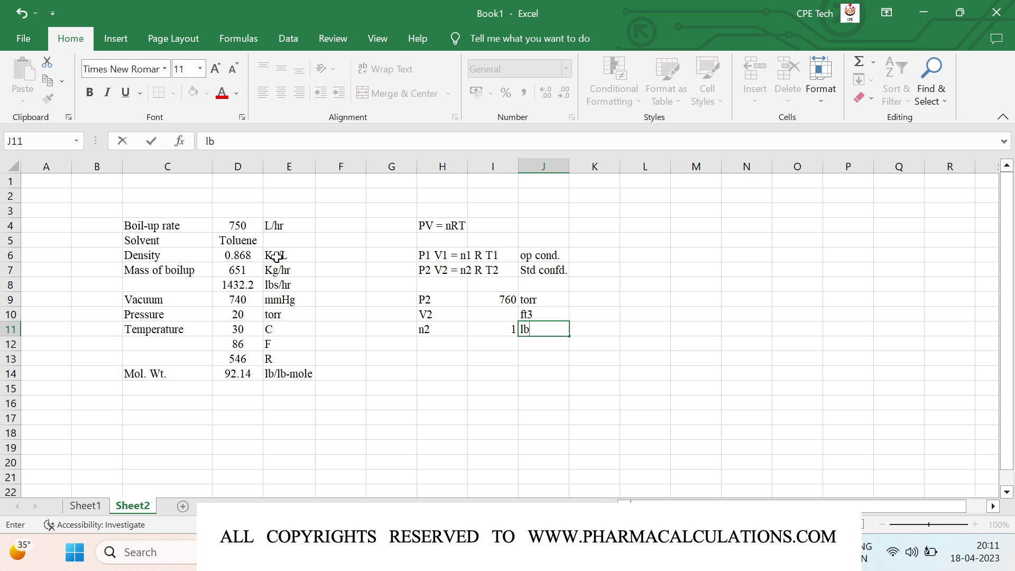
pyautogui.write('/lb mole')
pyautogui.press('Return')
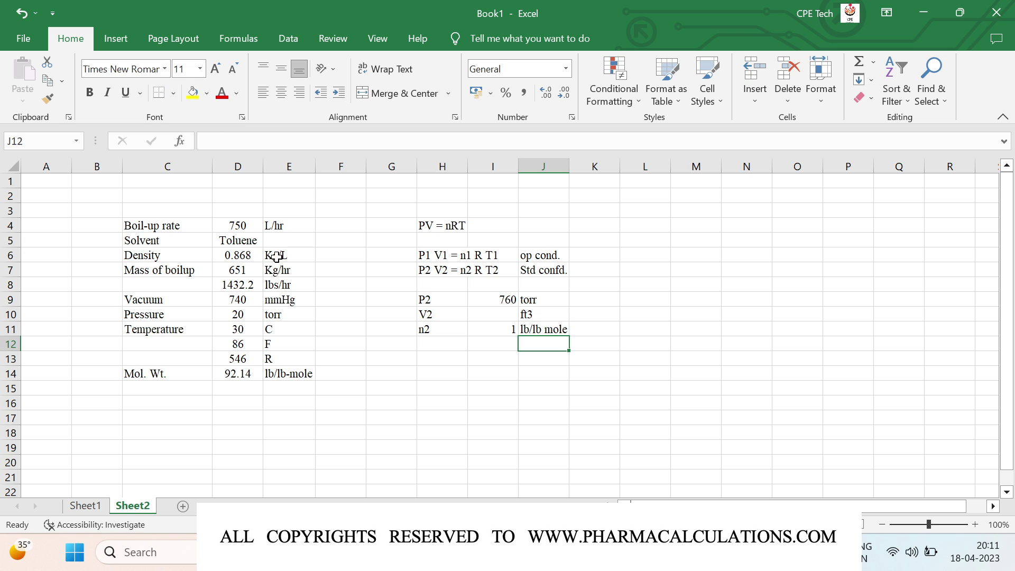
# Step: Add the temperature row T with value 492 and unit R
pyautogui.press('Left')
pyautogui.press('Left')
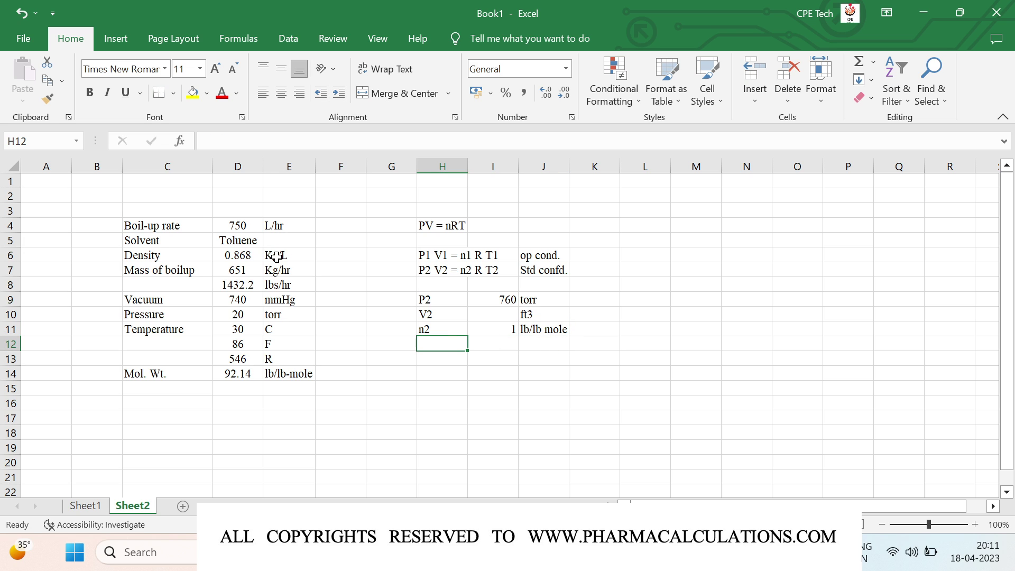
pyautogui.write('T2')
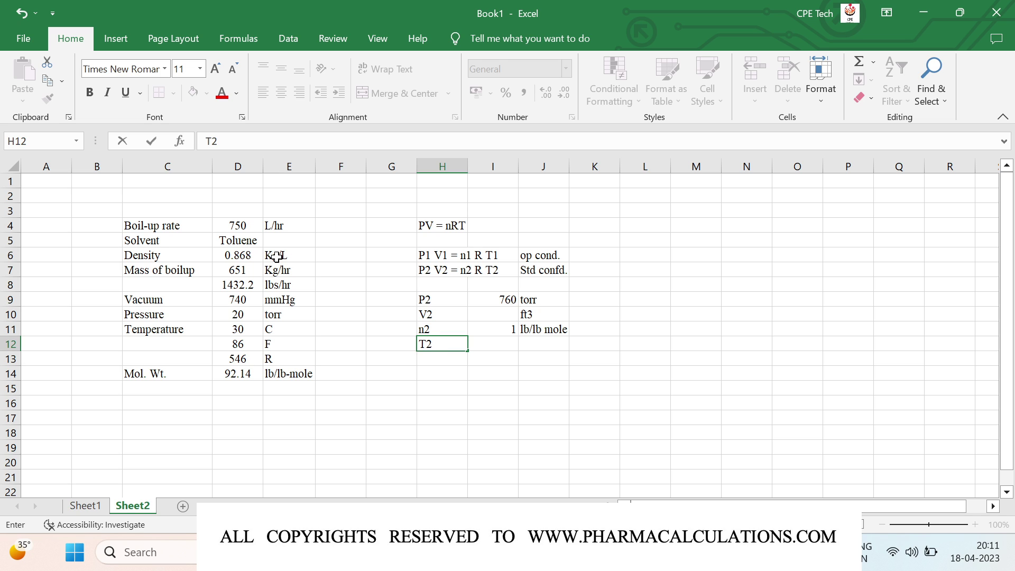
pyautogui.press('Tab')
pyautogui.write('492')
pyautogui.press('Tab')
pyautogui.write('R')
pyautogui.press('Down')
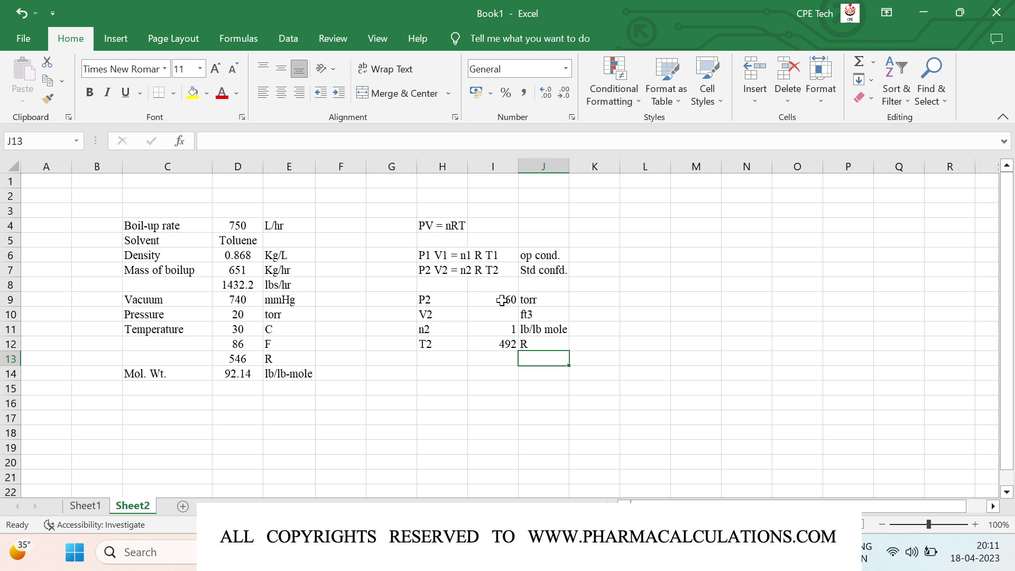
# Step: Centre the values 760, 1 and 492 in I9:I15 horizontally and vertically
pyautogui.moveTo(501, 300); pyautogui.dragTo(501, 388)
pyautogui.click(280, 69)
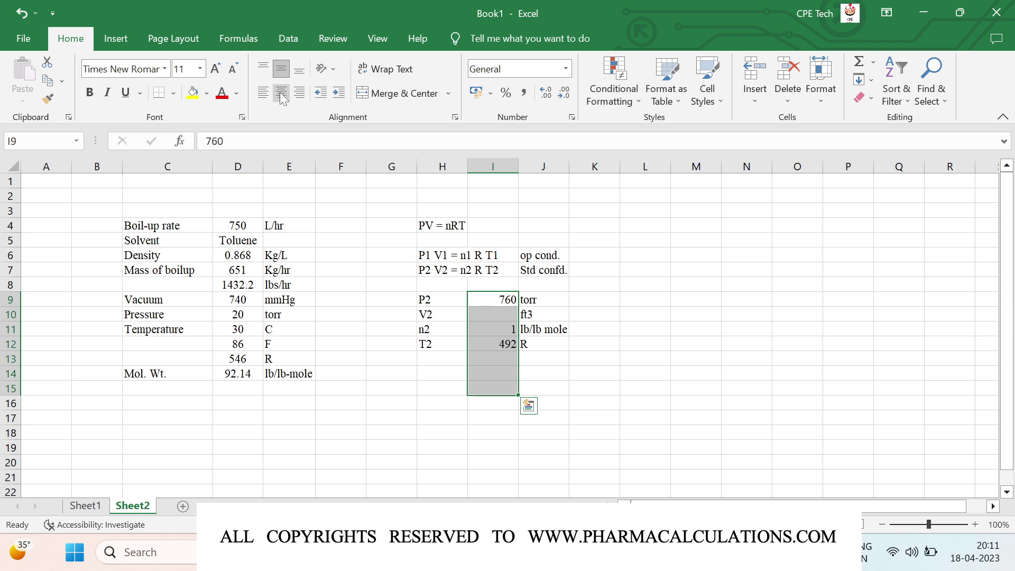
pyautogui.click(280, 98)
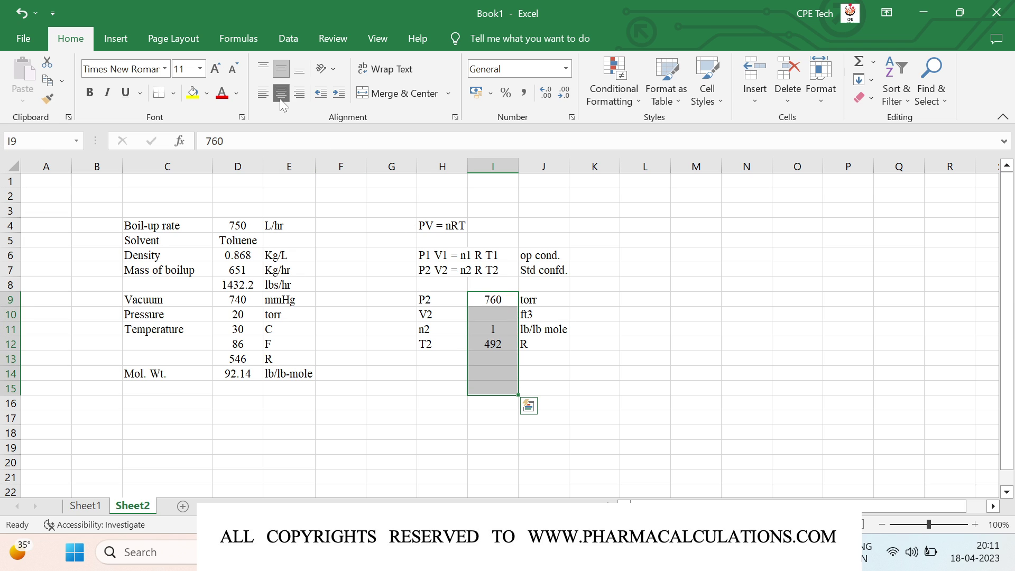
pyautogui.click(495, 345)
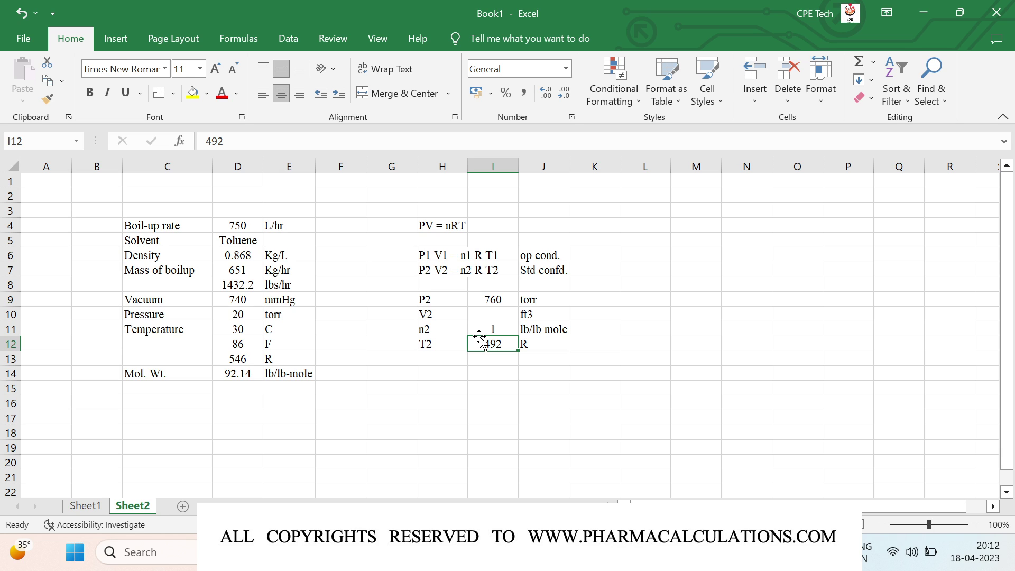
# Step: Label H14 'V' and enter =(1*0.7302*492)/1 in I14
pyautogui.press('Down')
pyautogui.press('Down')
pyautogui.press('Left')
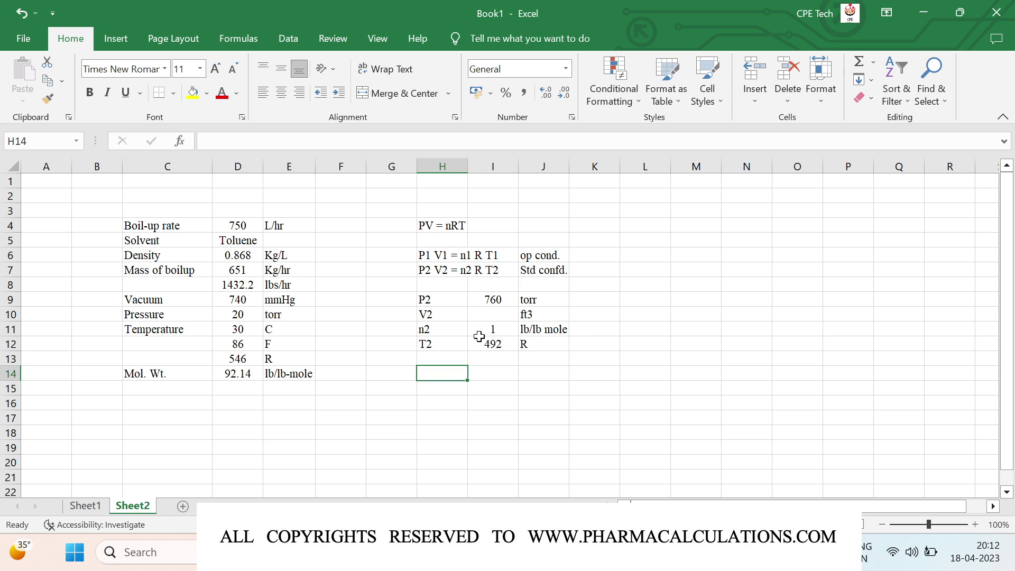
pyautogui.write('V')
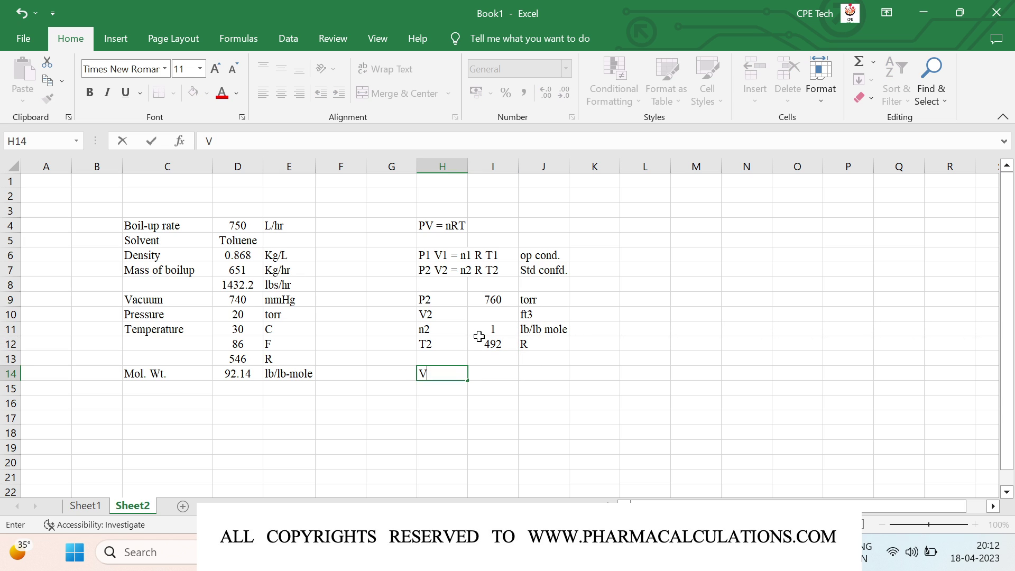
pyautogui.press('Return')
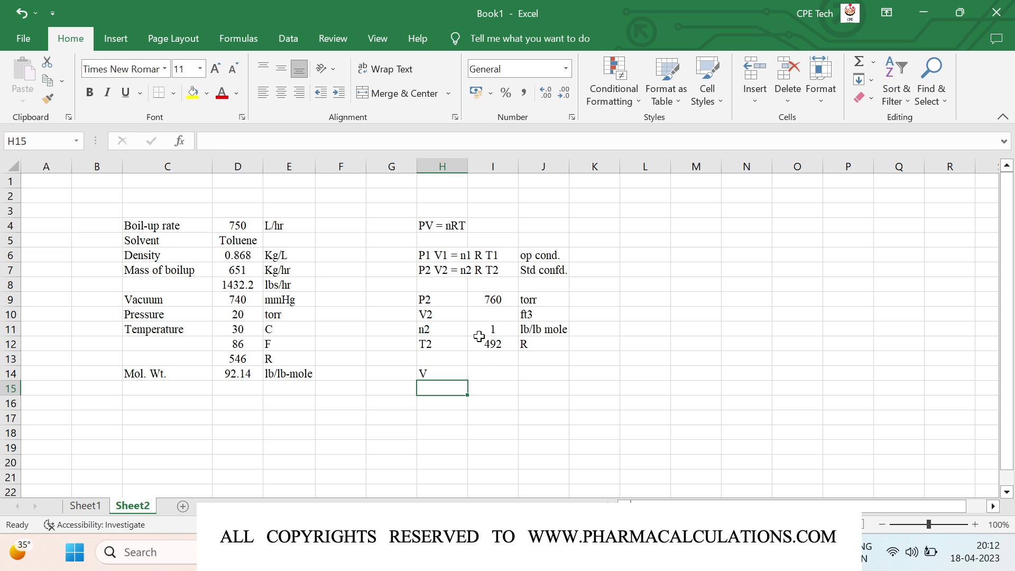
pyautogui.press('Up')
pyautogui.press('Right')
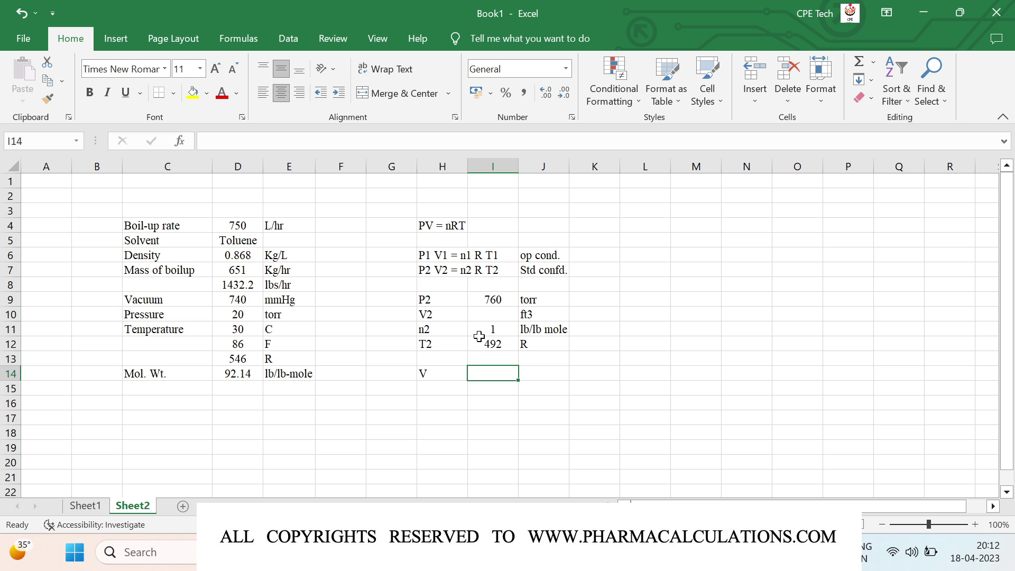
pyautogui.write('=')
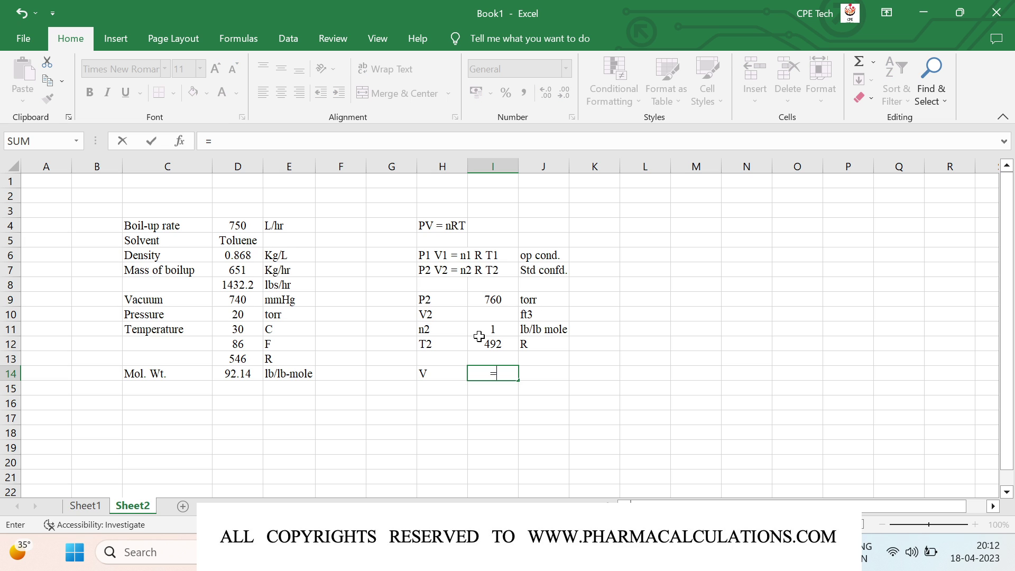
pyautogui.write('(1*0.73')
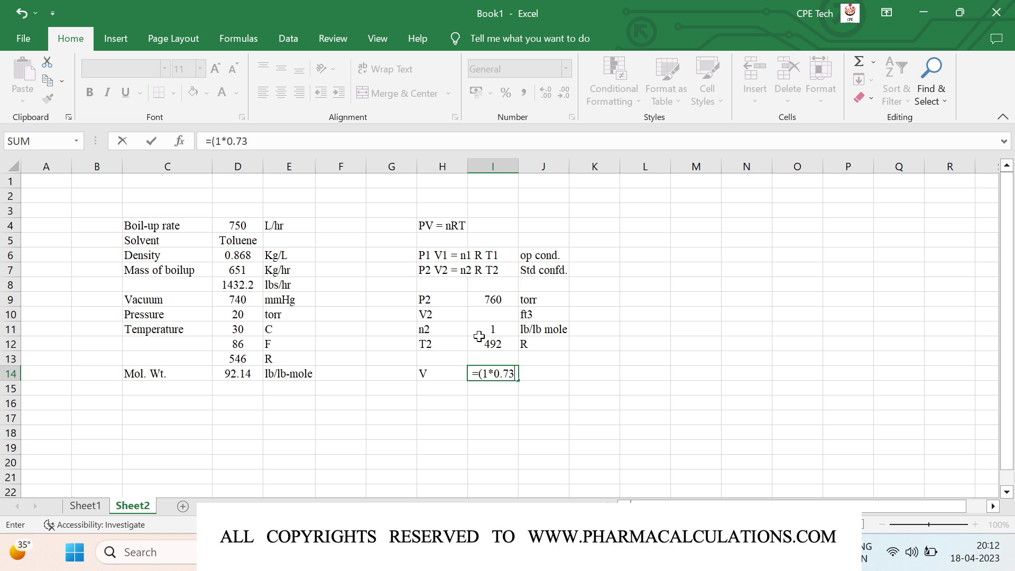
pyautogui.write('02')
pyautogui.write('*4')
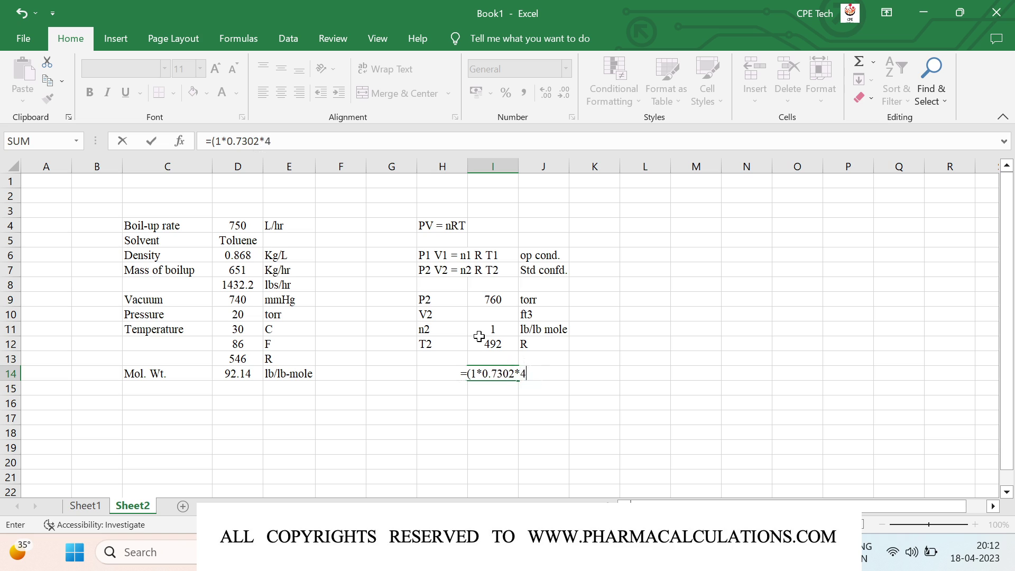
pyautogui.write('92)/')
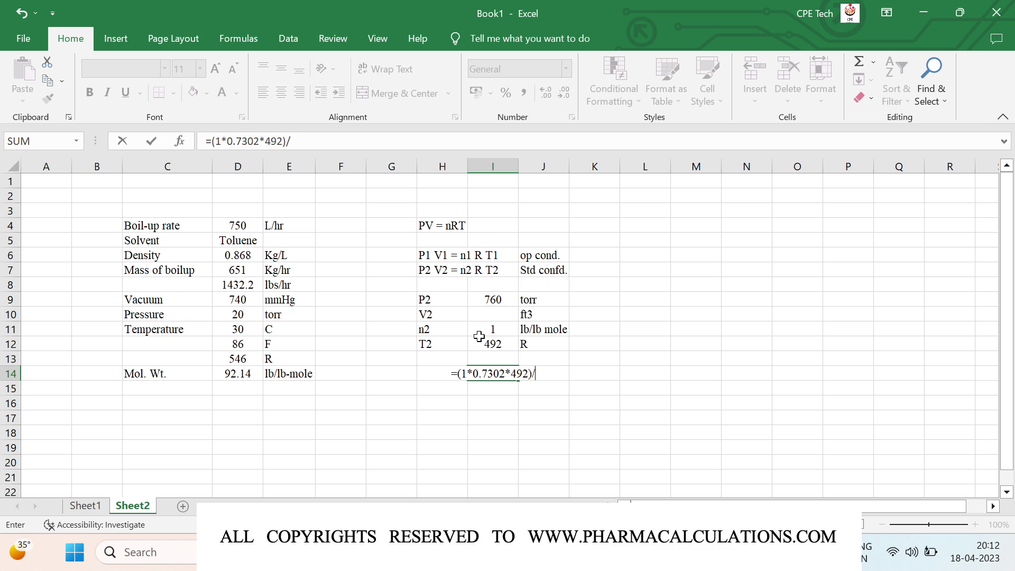
pyautogui.write('1')
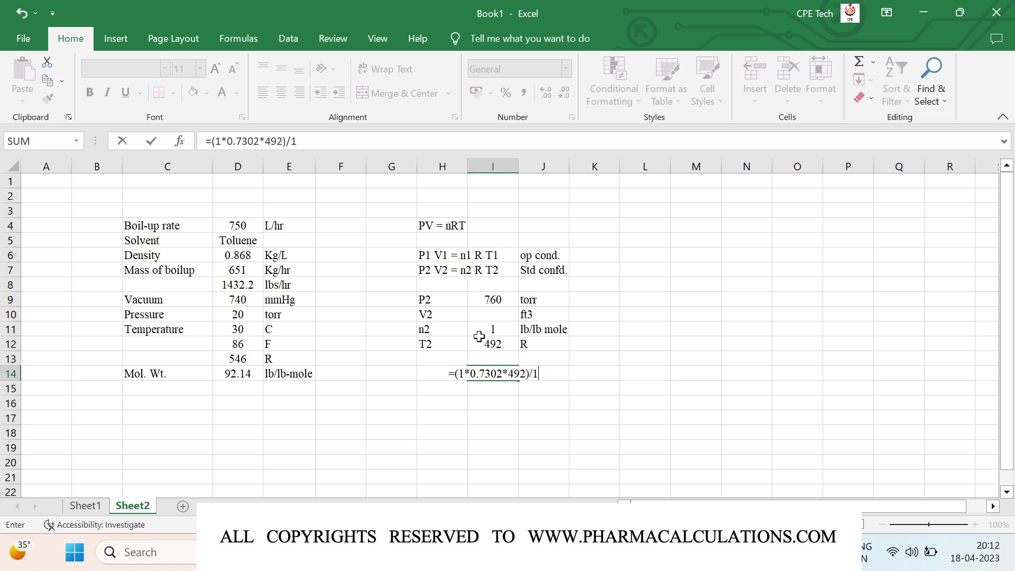
pyautogui.press('Return')
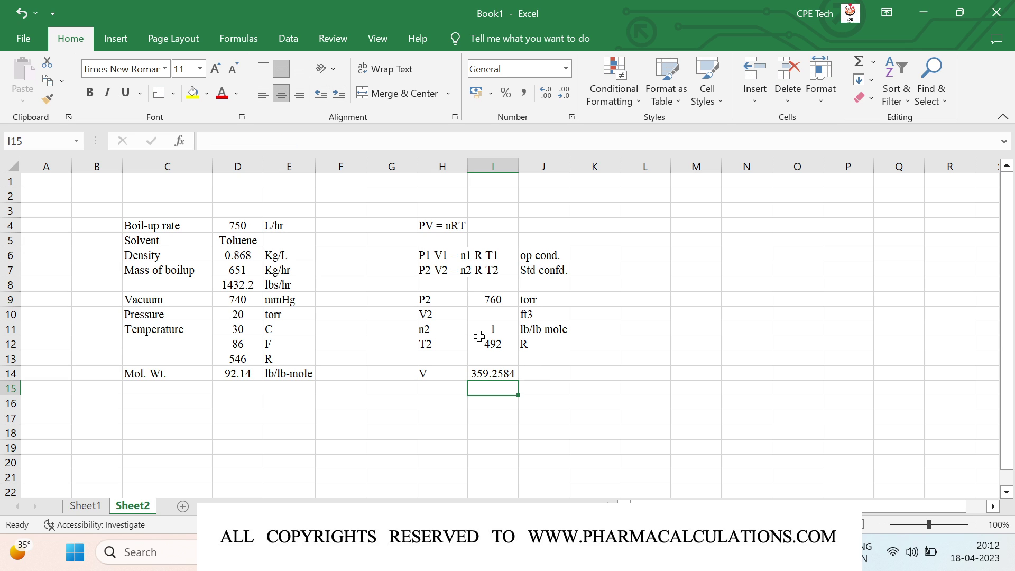
# Step: Show the I14 volume as 359 with no decimals and add unit ft3
pyautogui.press('Up')
pyautogui.click(560, 100)
pyautogui.click(560, 100)
pyautogui.click(560, 100)
pyautogui.click(560, 100)
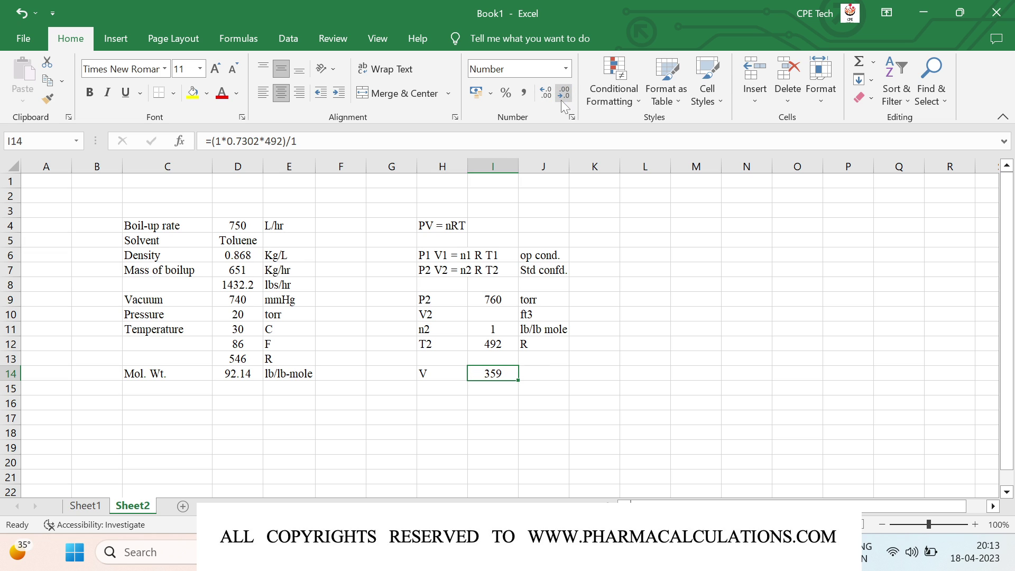
pyautogui.press('Right')
pyautogui.write('ft3')
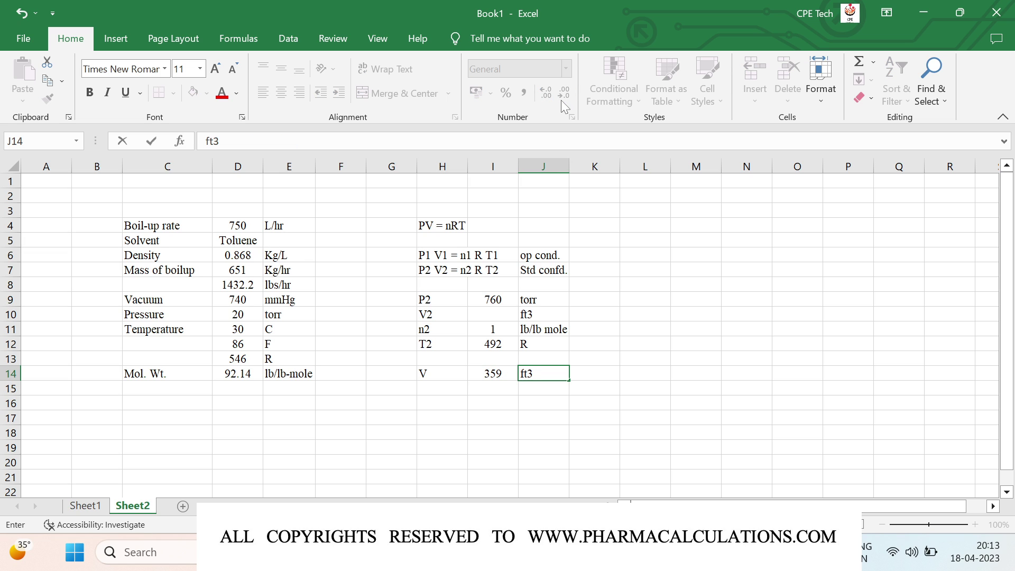
pyautogui.press('Return')
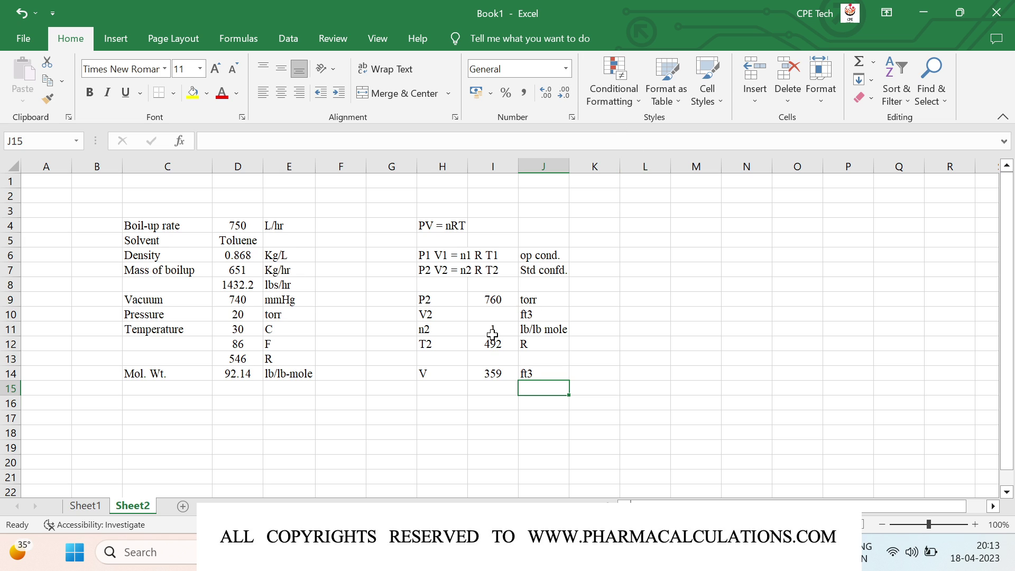